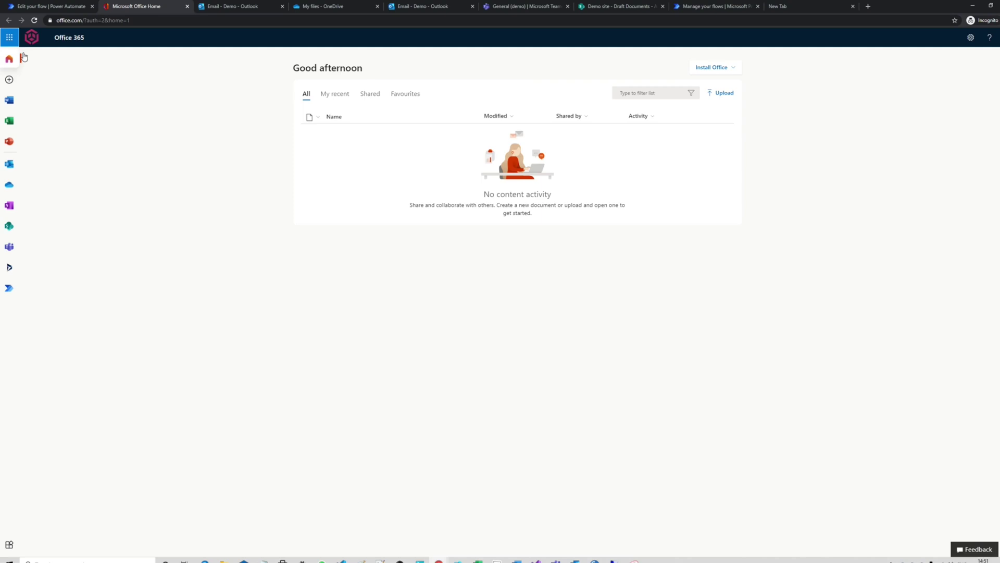
Launch Power Automate from the Microsoft 365 app launcher
click(9, 36)
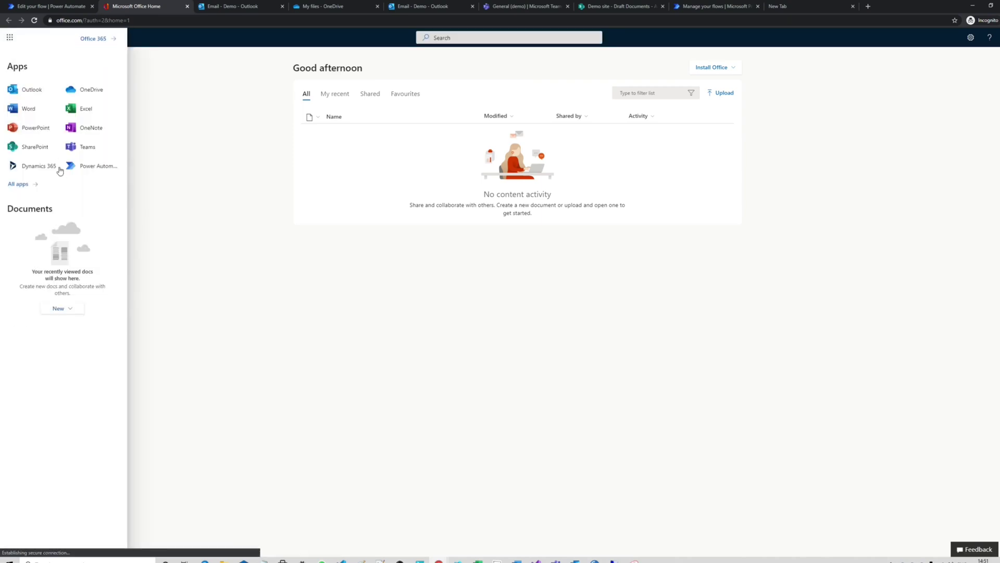
click(94, 167)
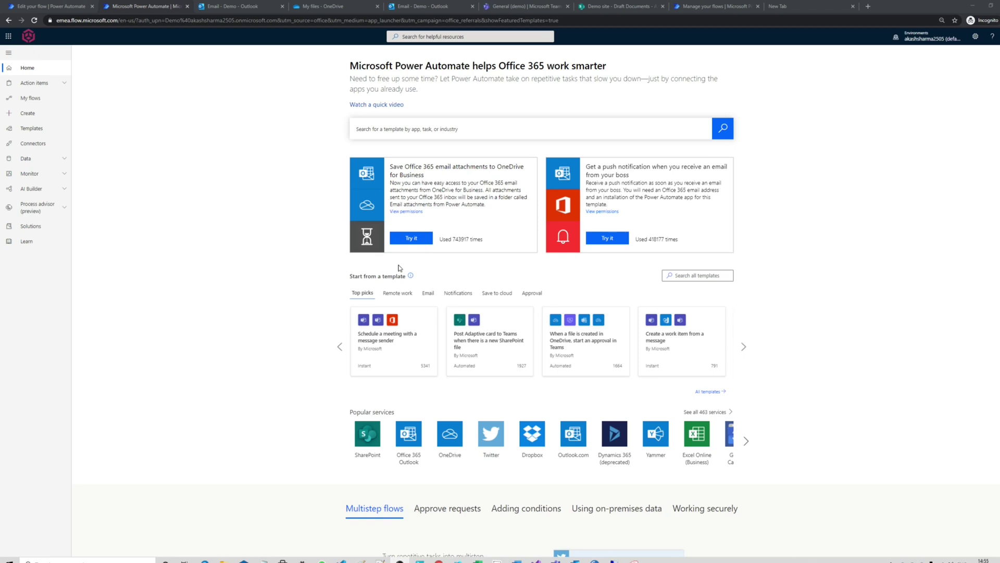
Go to the Templates gallery from the left navigation pane
click(27, 137)
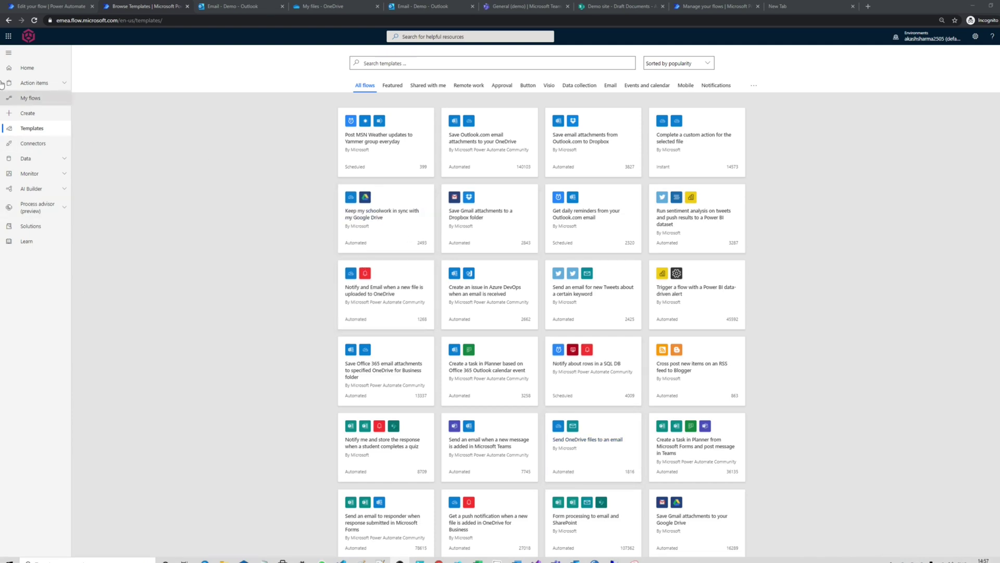
From the Create page, search all templates for 'o365'
click(33, 117)
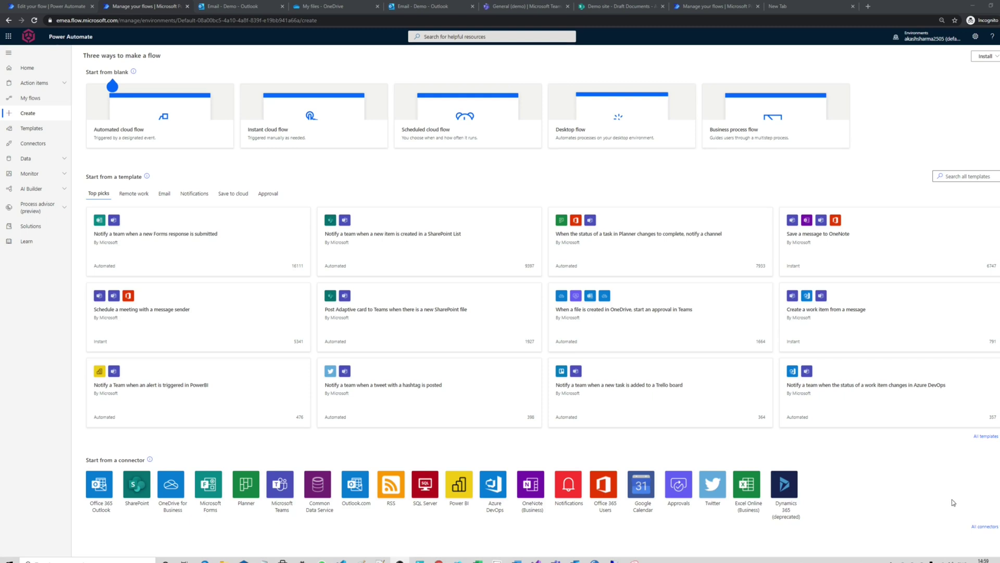
click(961, 176)
text(o36)
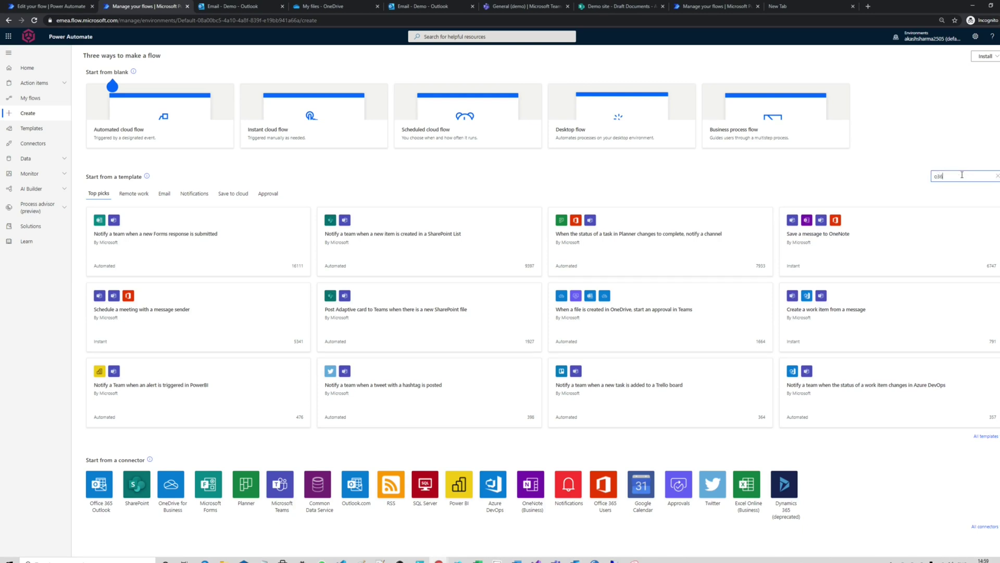
text(5)
key(Return)
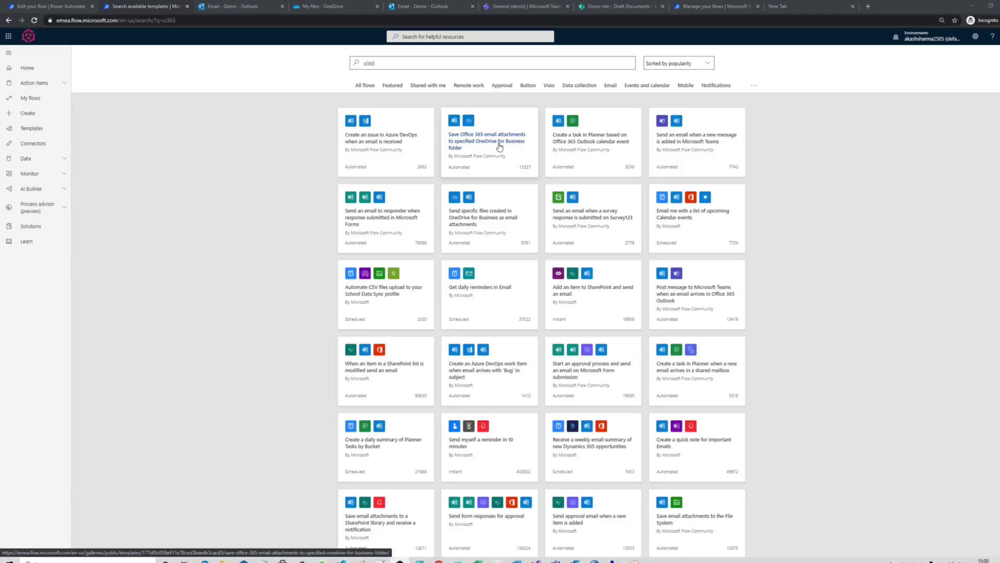
Create a flow from the 'Save Office 365 email attachments to OneDrive for Business folder' template
click(492, 143)
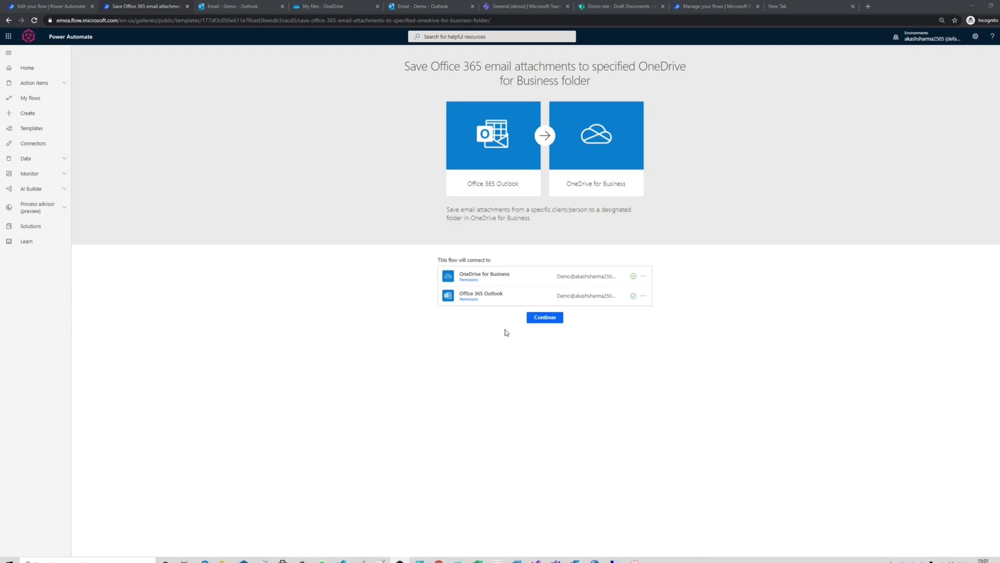
click(545, 318)
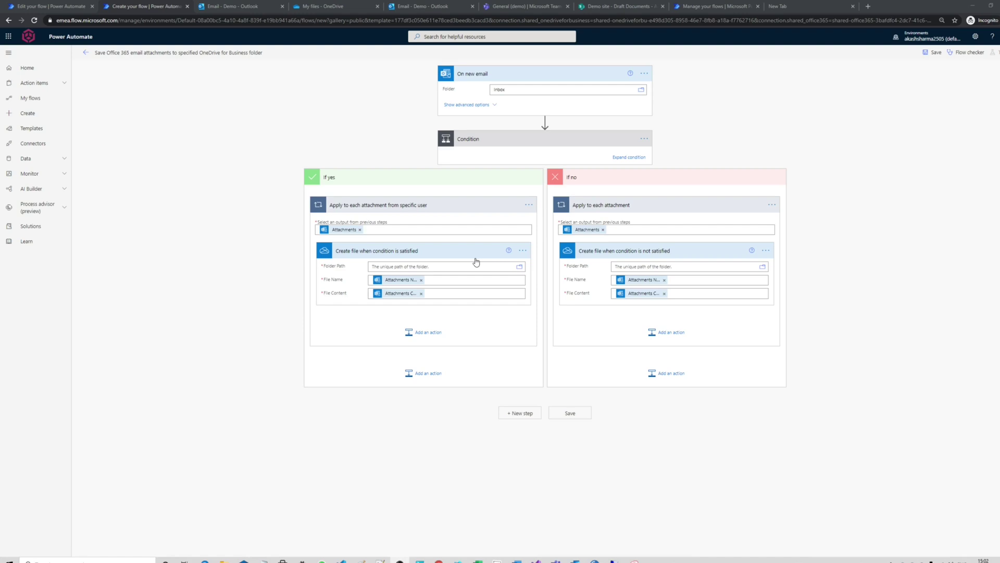
Expand the condition and set the sender comparison value to 'Demo'
mouse_move(544, 124)
click(628, 157)
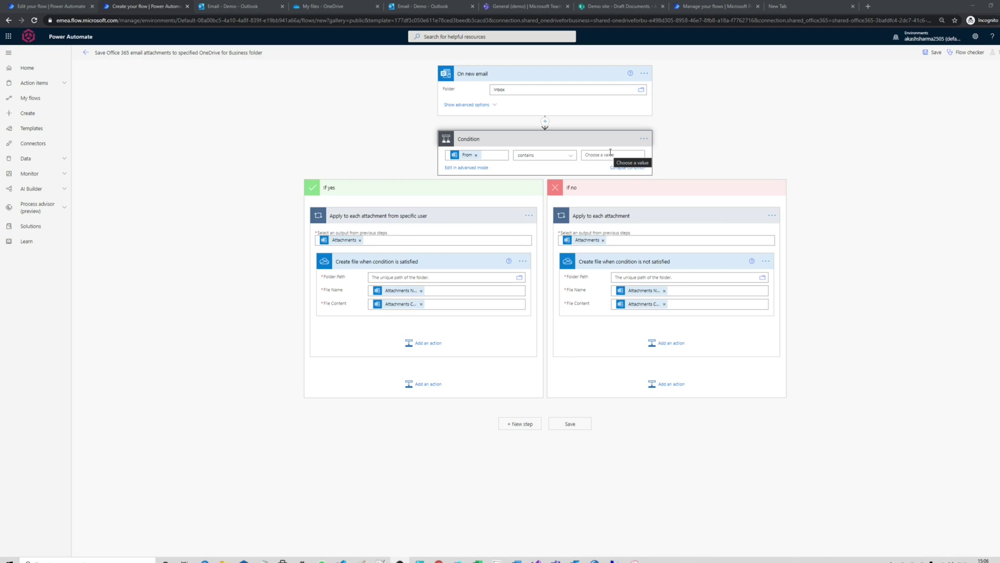
click(611, 155)
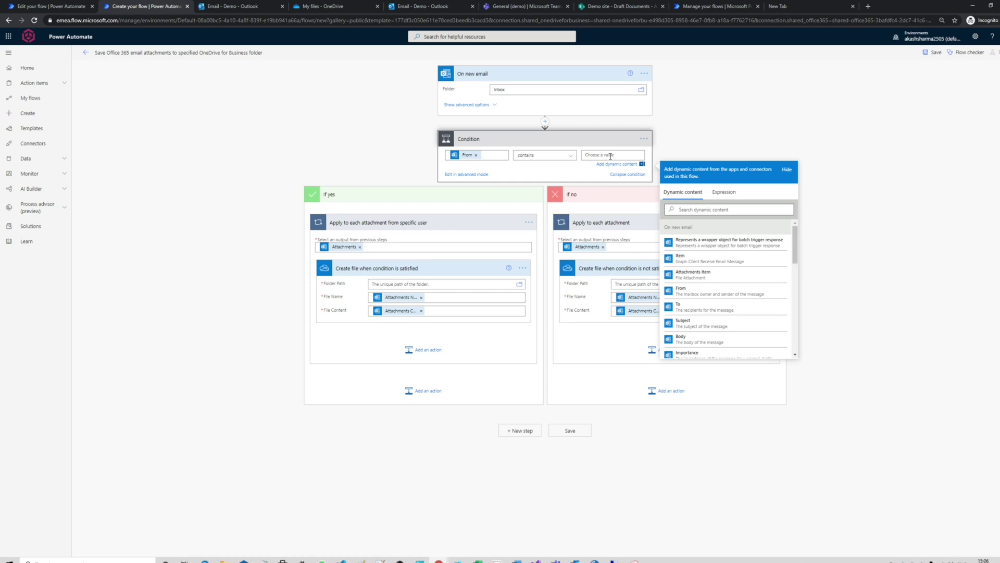
text(D)
text(emo)
double_click(605, 156)
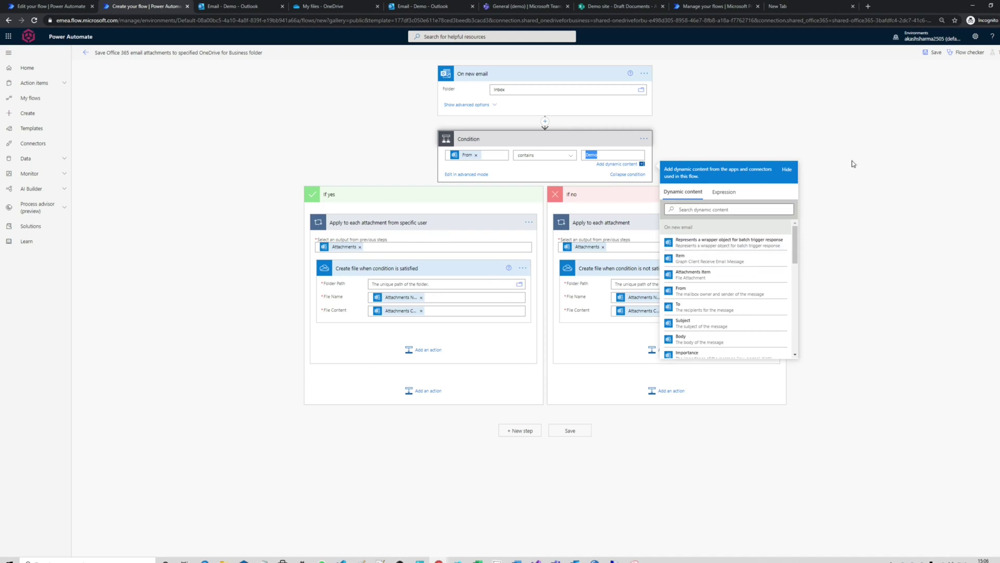
click(656, 219)
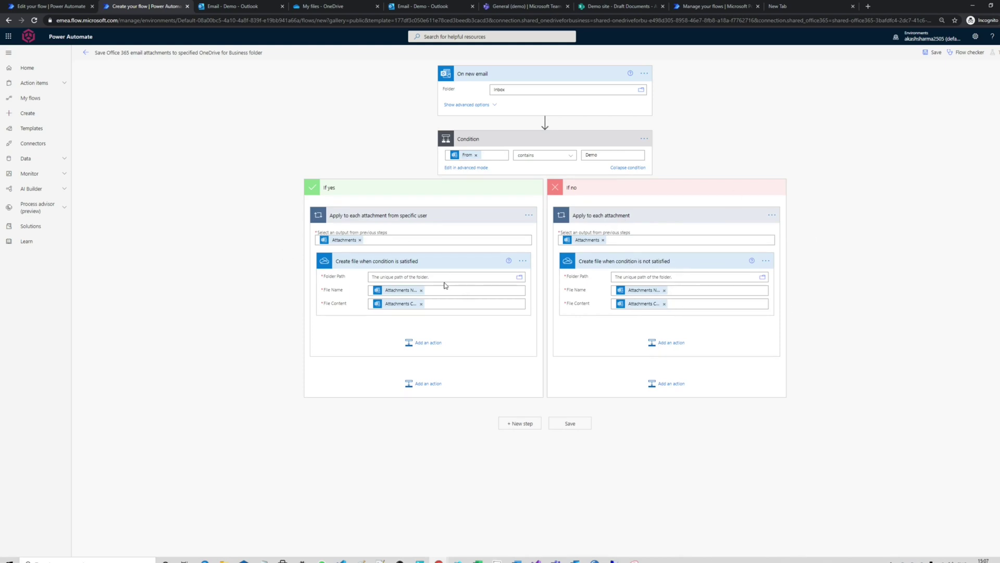
Set the If yes branch folder path to /BossEmails/ from the OneDrive root
click(501, 277)
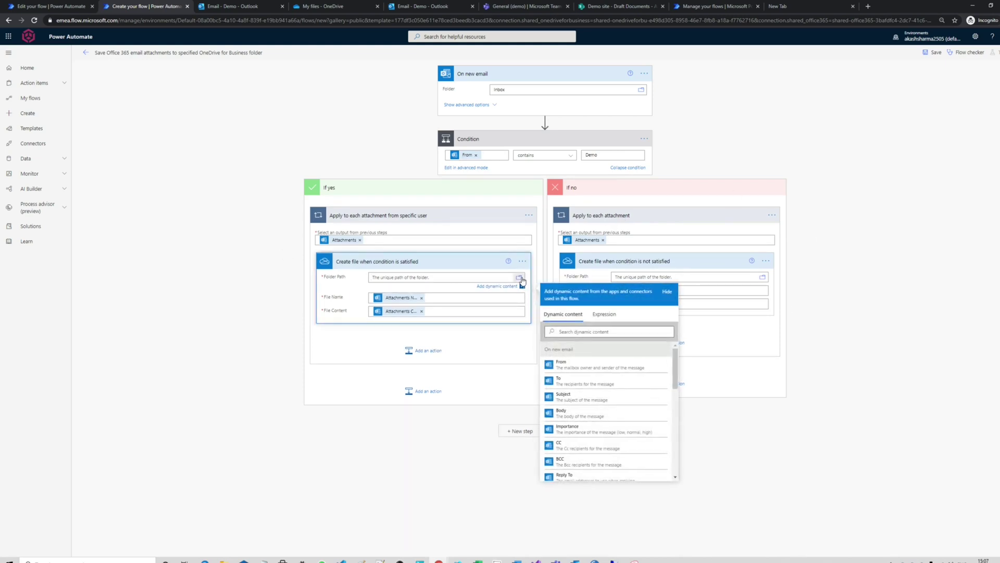
click(520, 278)
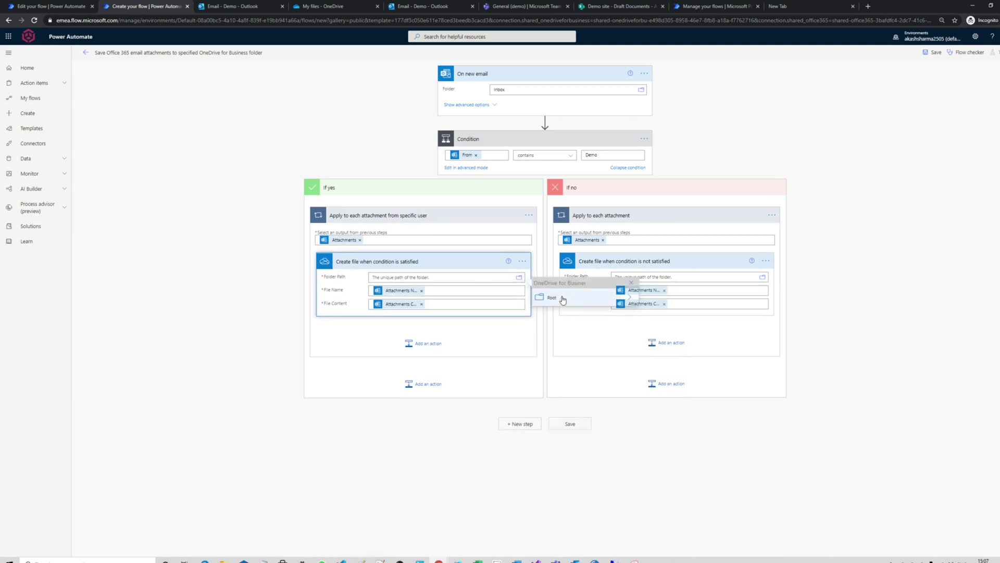
click(479, 277)
text(/)
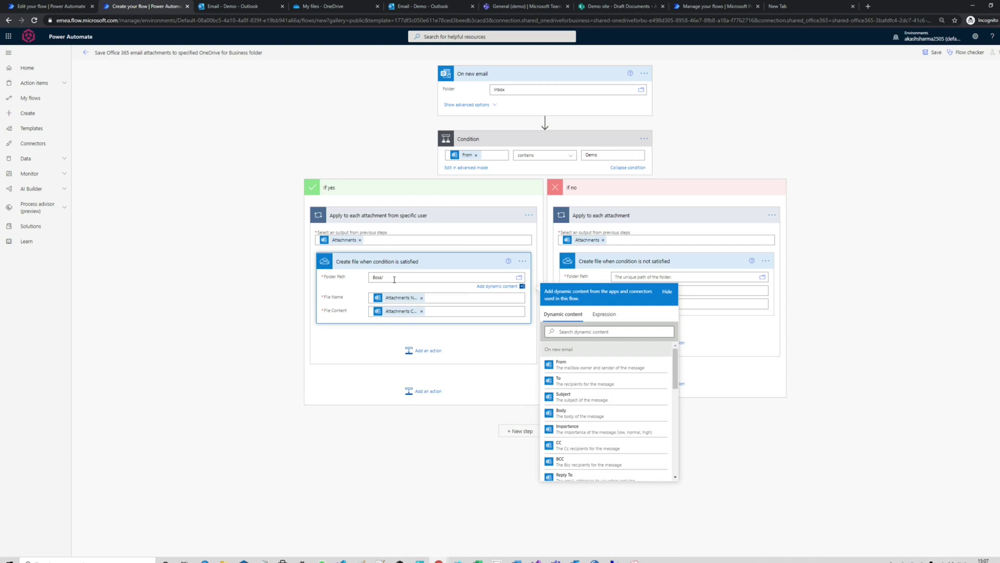
text(sEmail)
click(687, 230)
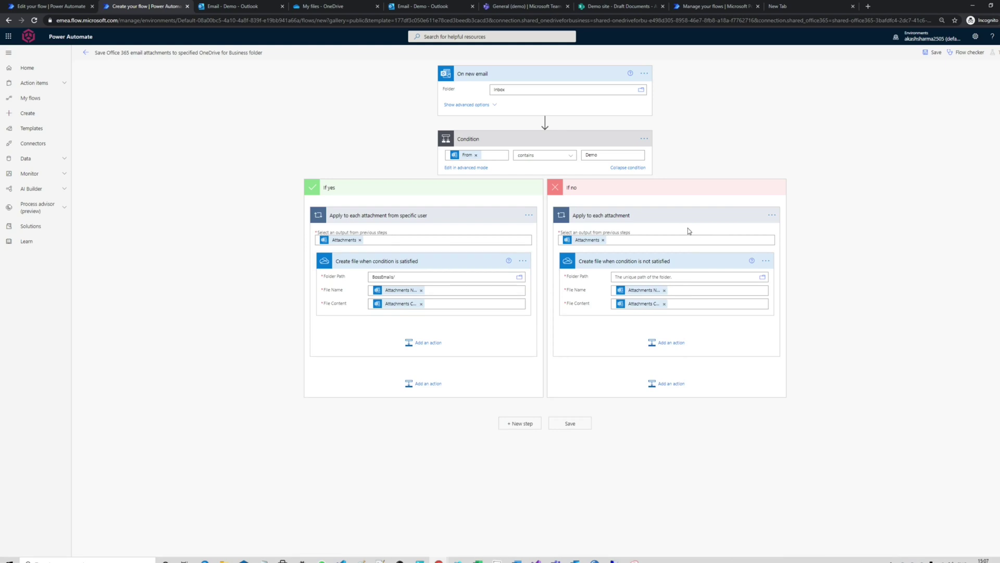
Set the If no branch folder path to /OtherEmails/ from the OneDrive root
click(667, 278)
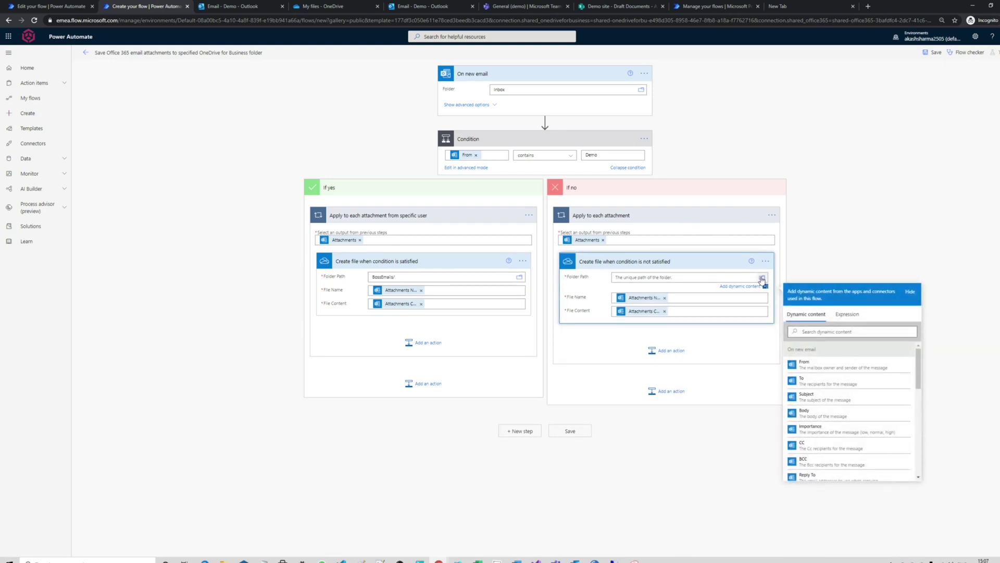
click(761, 279)
click(793, 305)
click(639, 278)
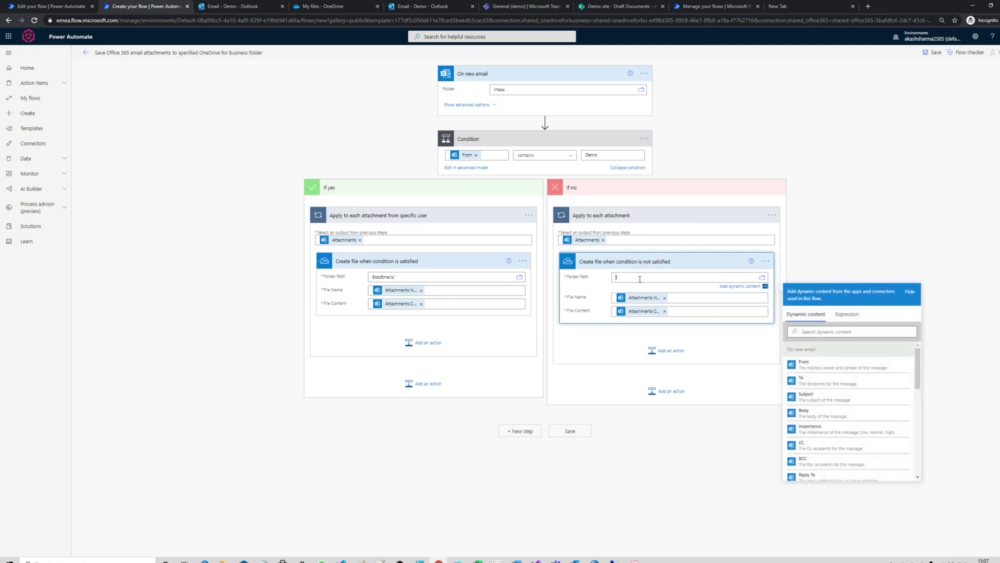
text(Other)
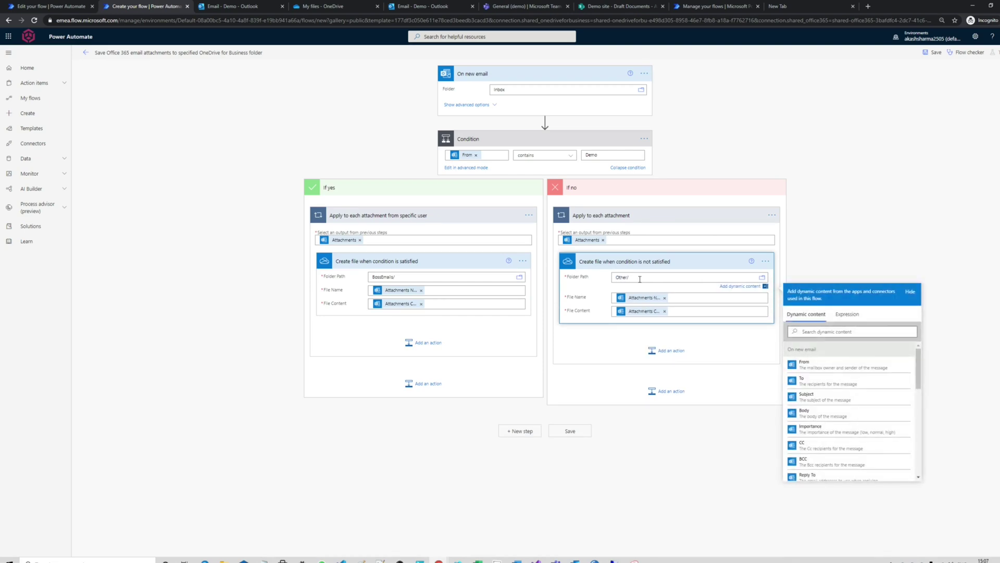
text(Emails)
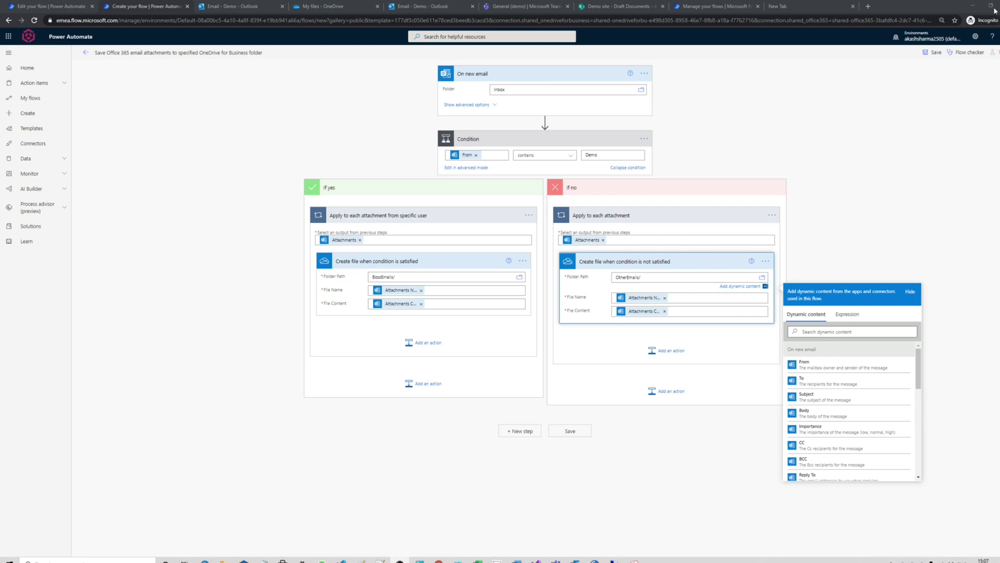
Save the flow and launch a manually triggered test run
click(936, 53)
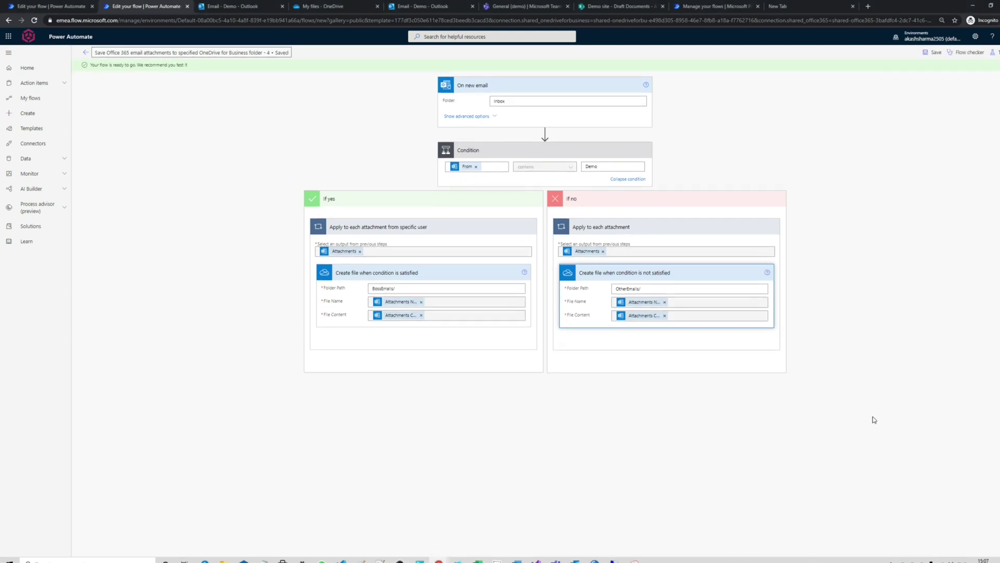
click(994, 53)
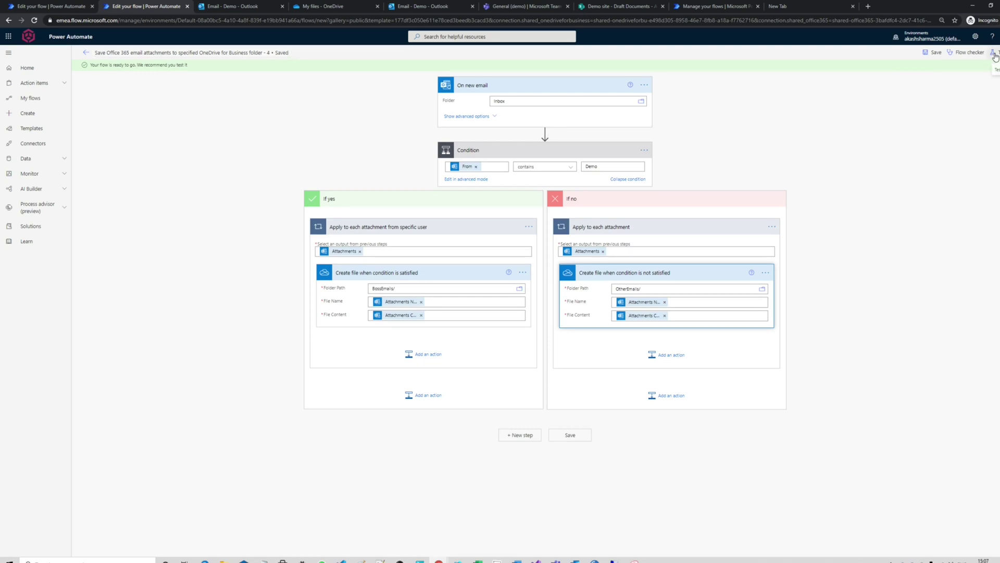
click(916, 71)
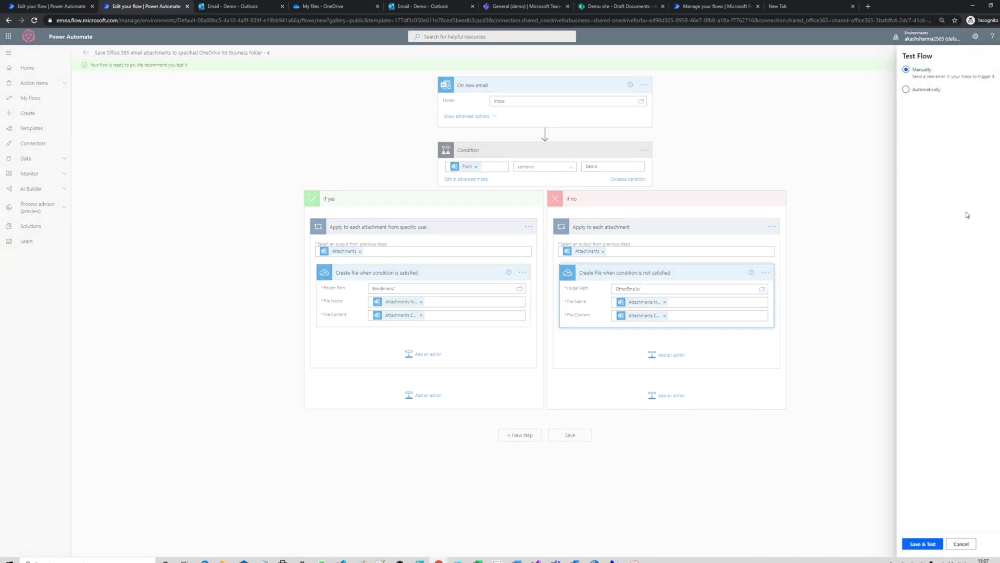
click(931, 546)
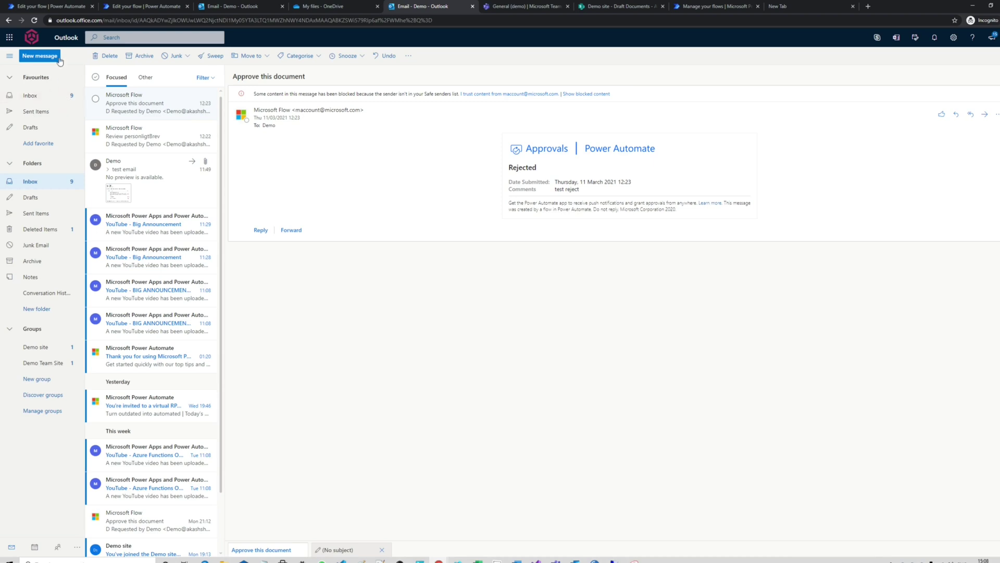
Compose a new Outlook email to Demo with a subject and body
key(n)
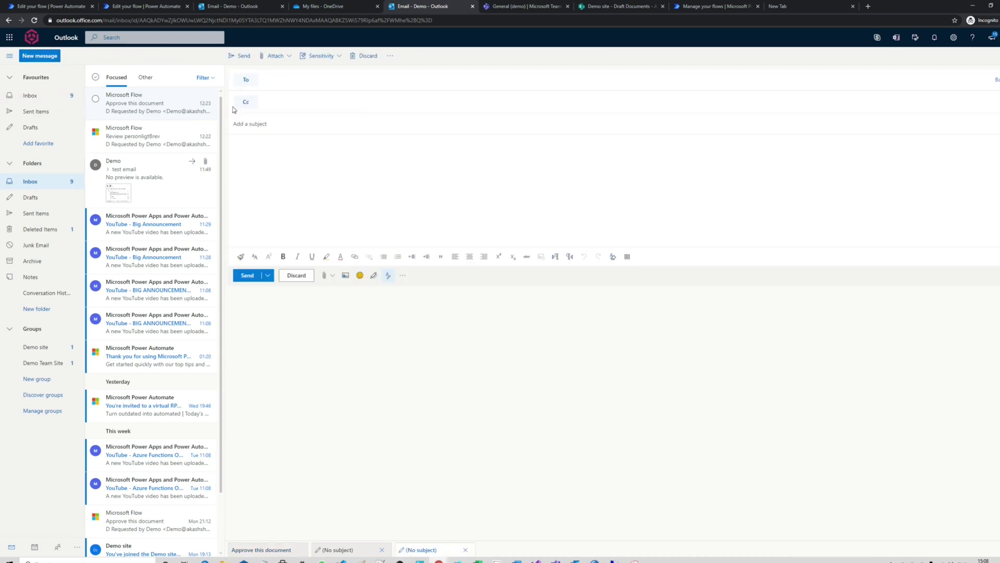
click(288, 78)
text(de)
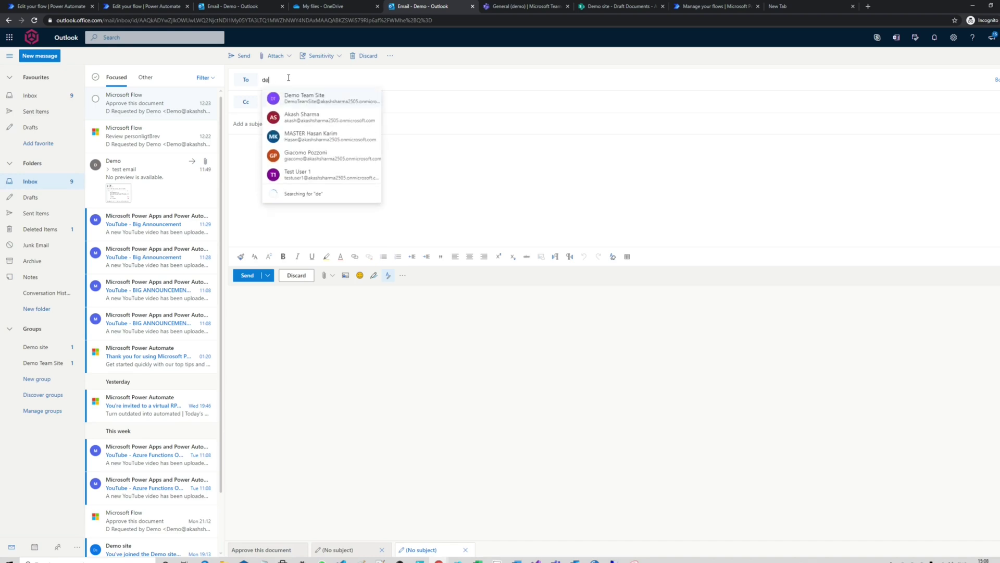
text(mo)
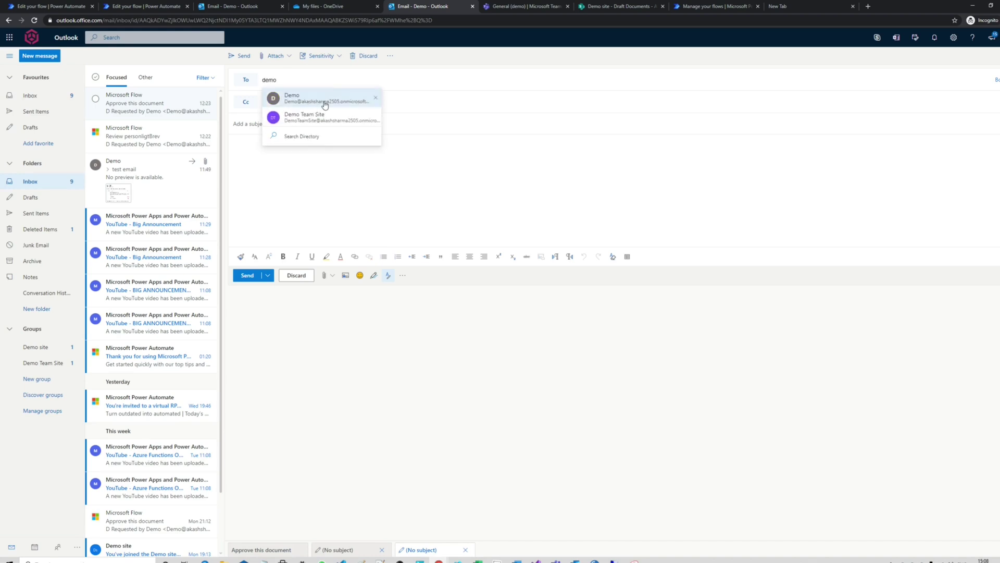
click(326, 102)
click(312, 124)
text(test)
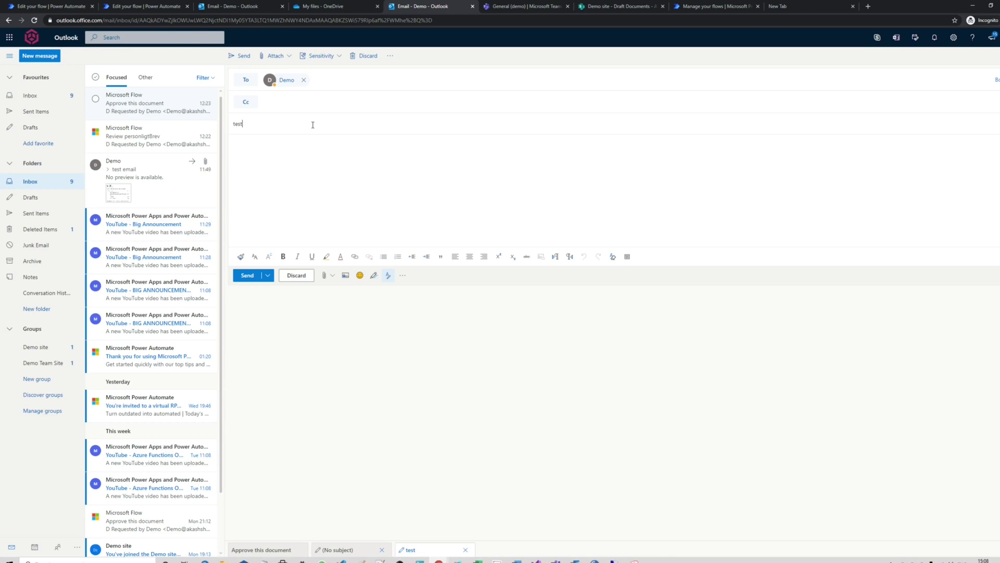
click(334, 188)
Attach Lunch Invoice, send the email, and open the arrived 'test' message
click(279, 57)
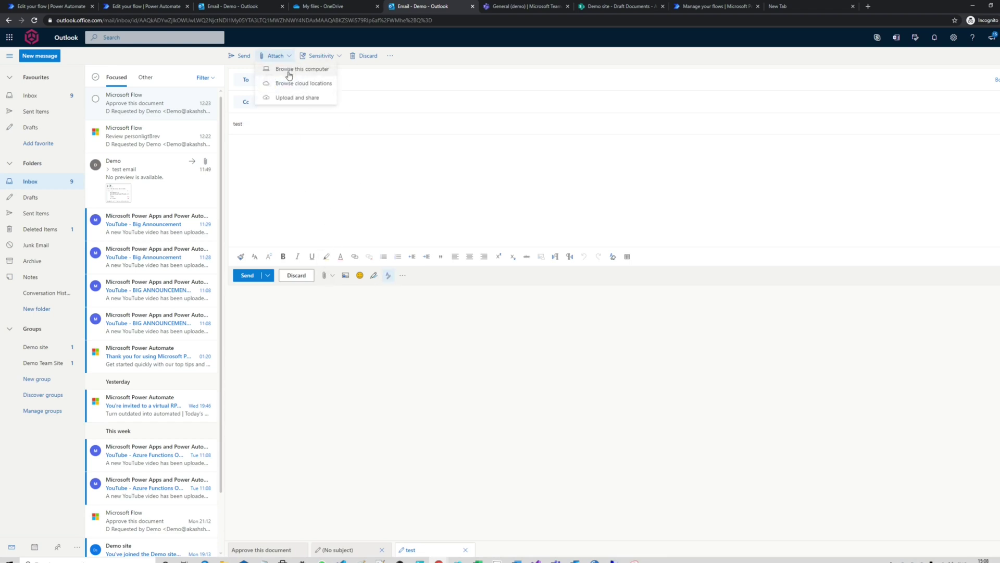
click(288, 71)
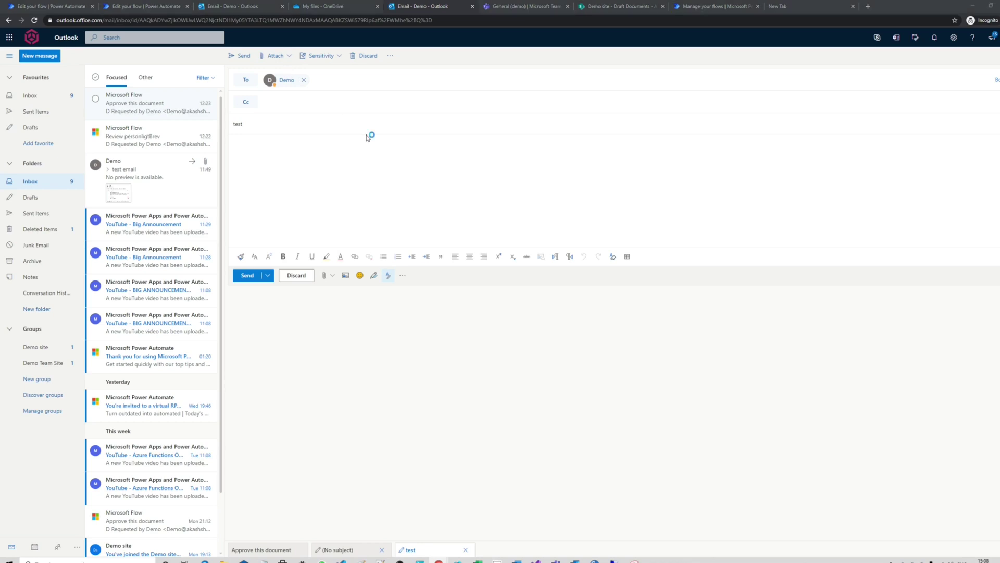
click(93, 67)
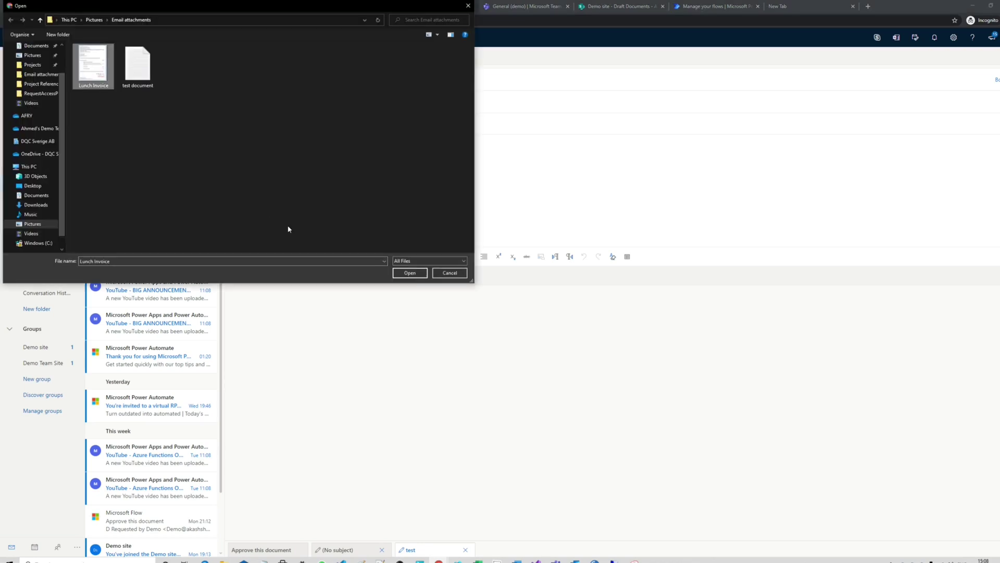
click(408, 273)
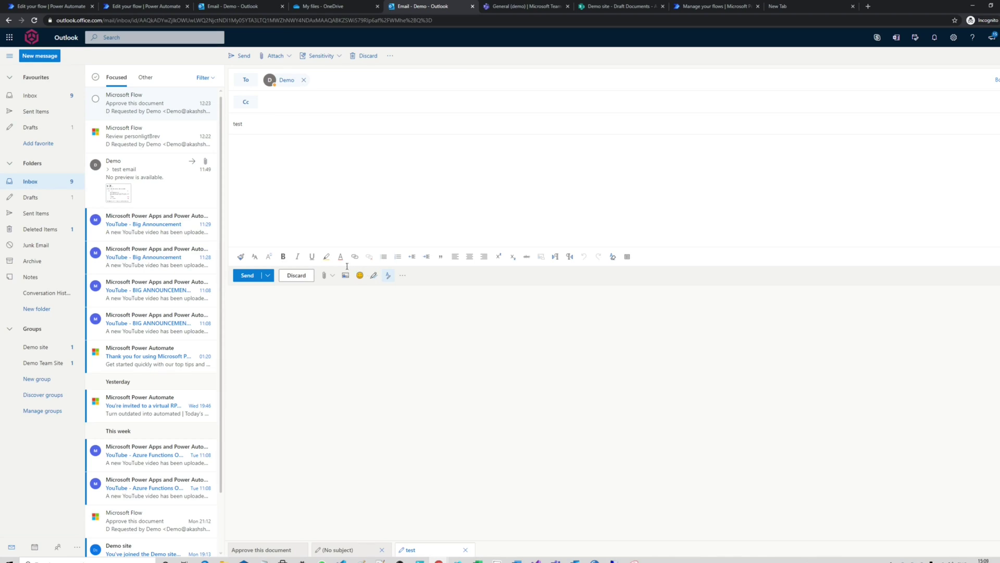
click(244, 337)
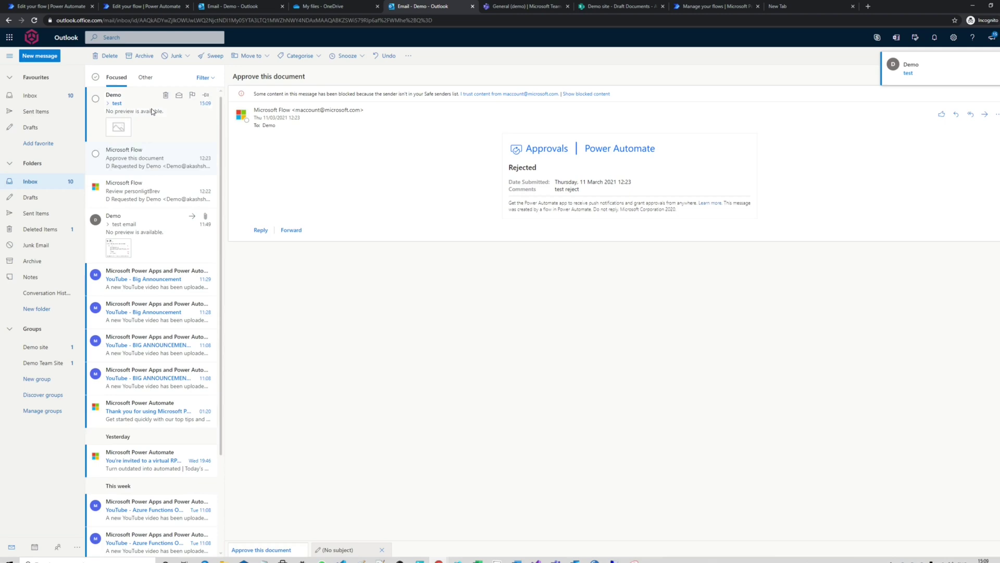
click(152, 109)
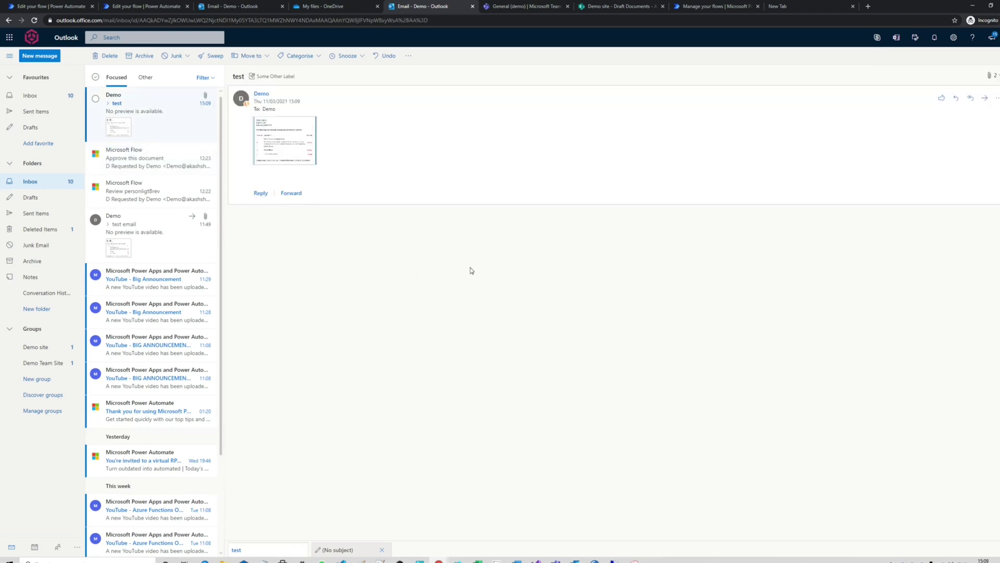
Confirm the successful run in Run History, then switch to the OneDrive My files tab
click(137, 8)
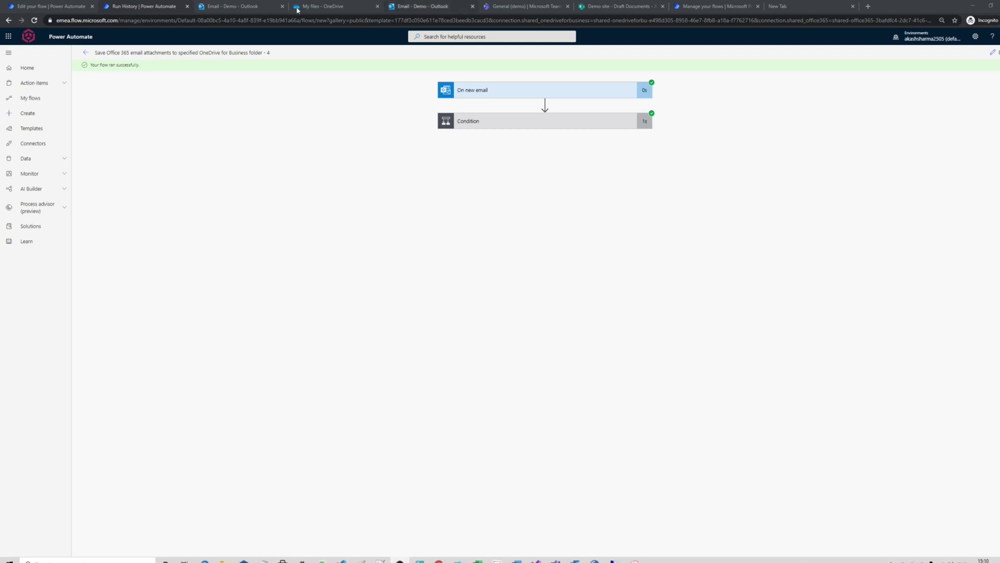
click(341, 7)
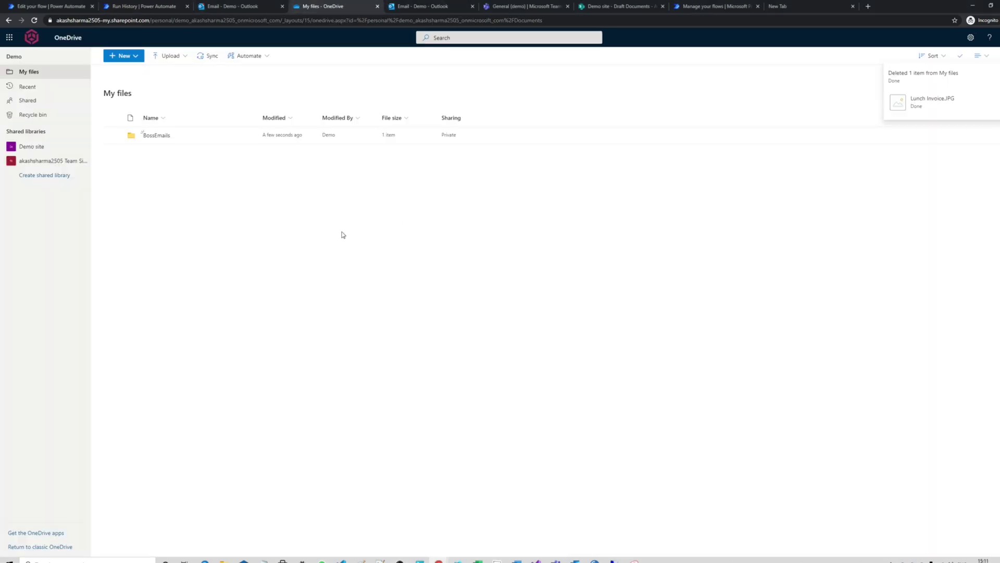
Open BossEmails to find Lunch Invoice.JPG, then return to the Run History tab
click(158, 136)
mouse_move(165, 136)
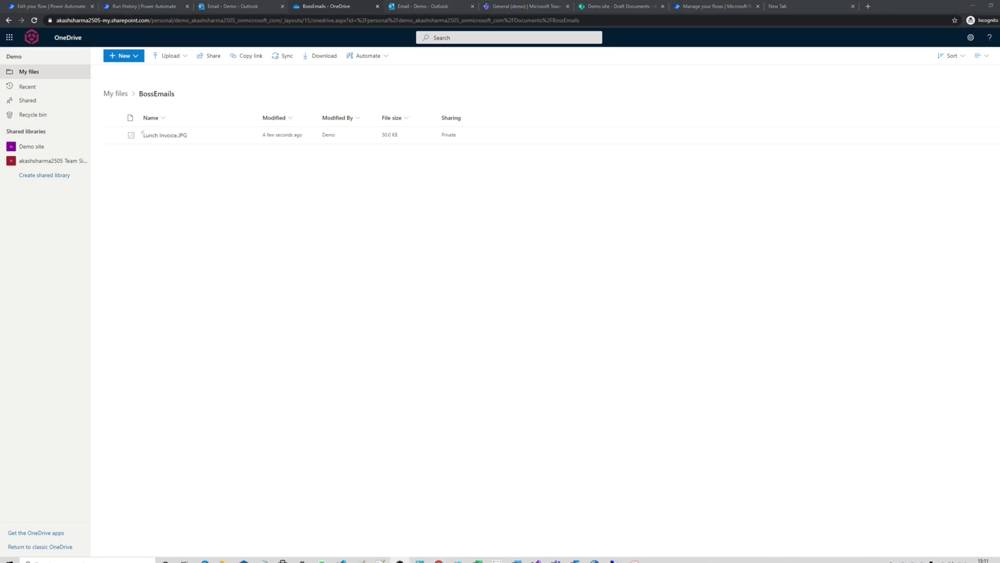
click(133, 7)
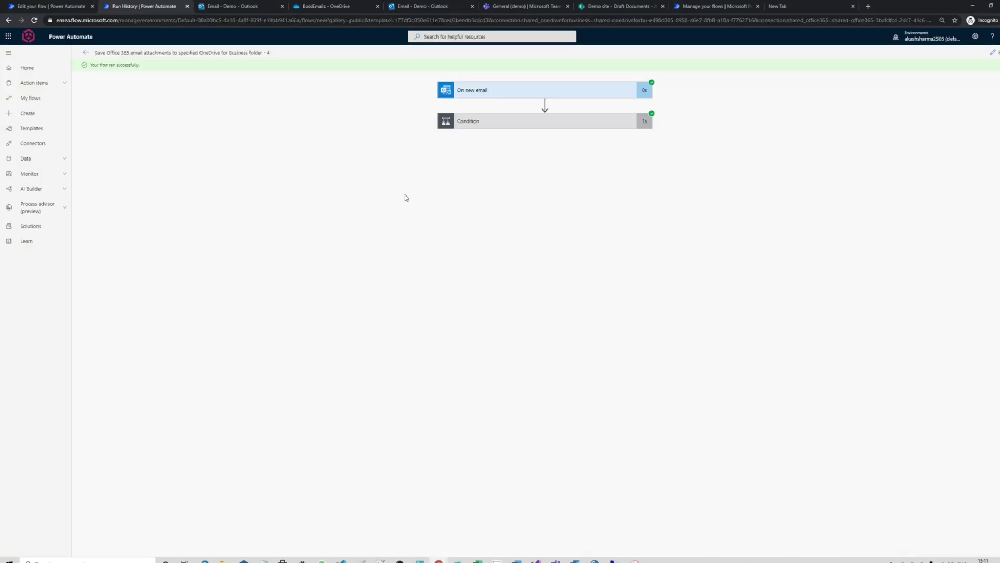
Open the Microsoft Teams connector page from the Connectors list
click(36, 145)
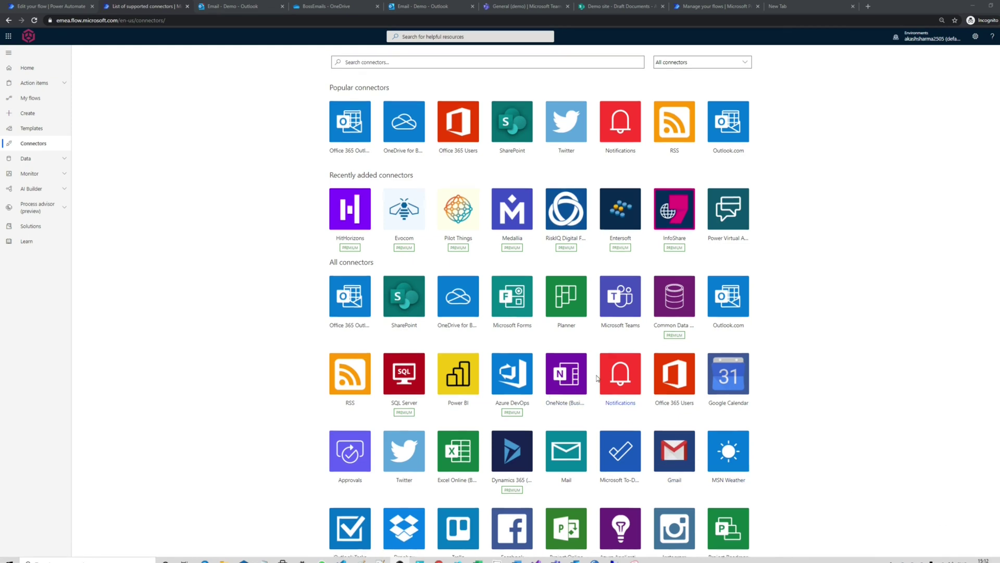
scroll(597, 378, down, 1)
scroll(653, 198, up, 1)
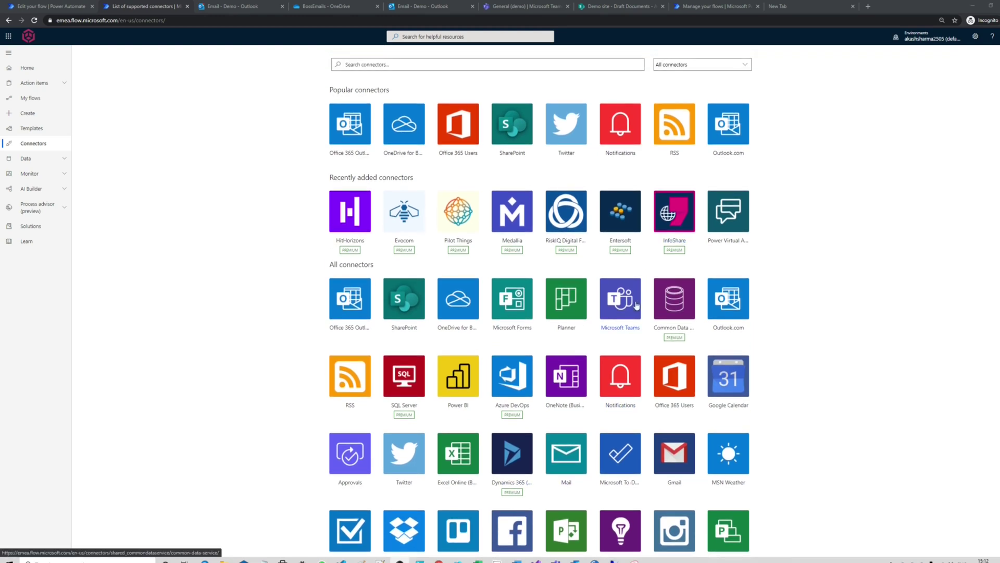
click(623, 308)
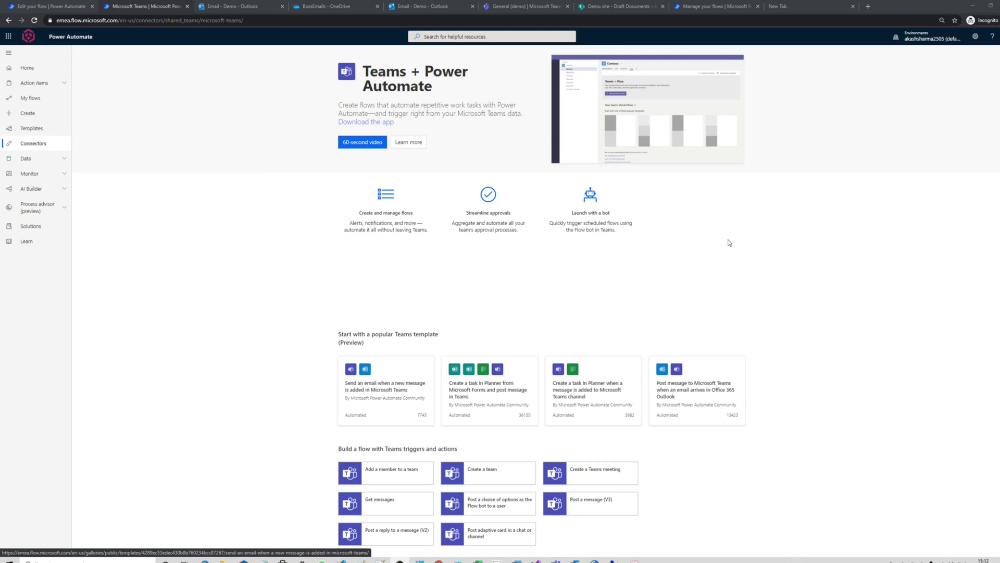
scroll(884, 228, down, 1)
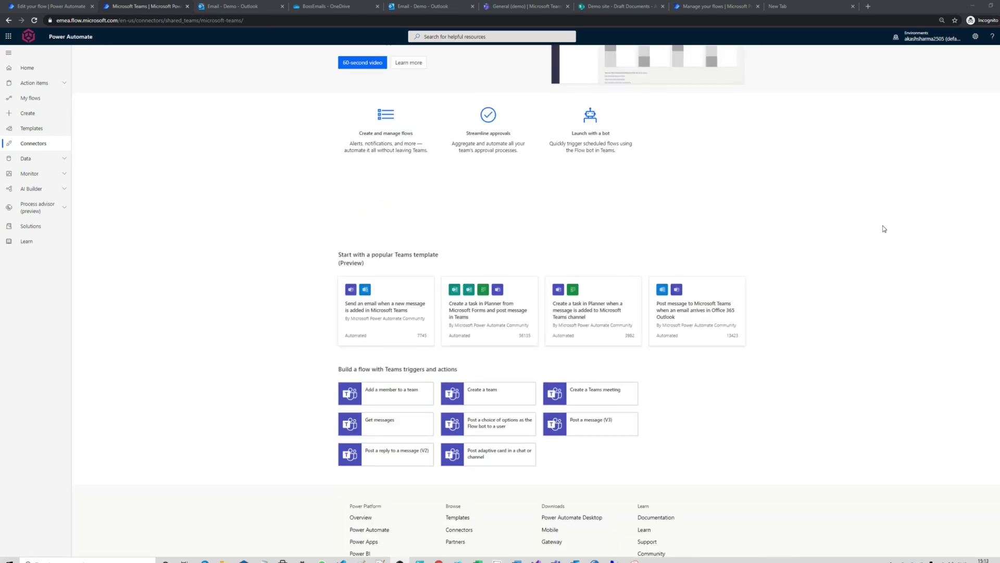
Search templates for 'teams' and use 'Start approval for new documents and notify via Teams'
click(32, 128)
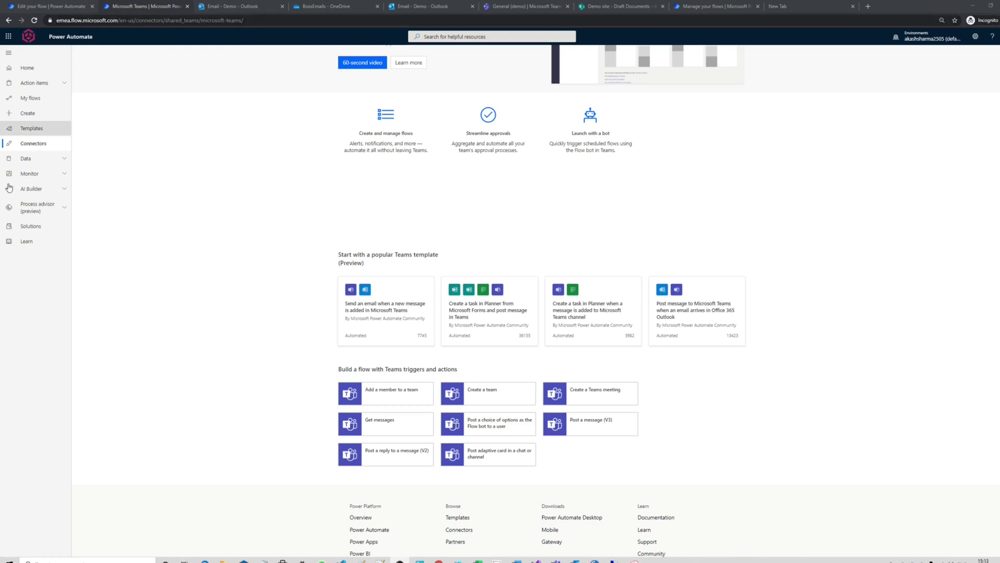
text(teams)
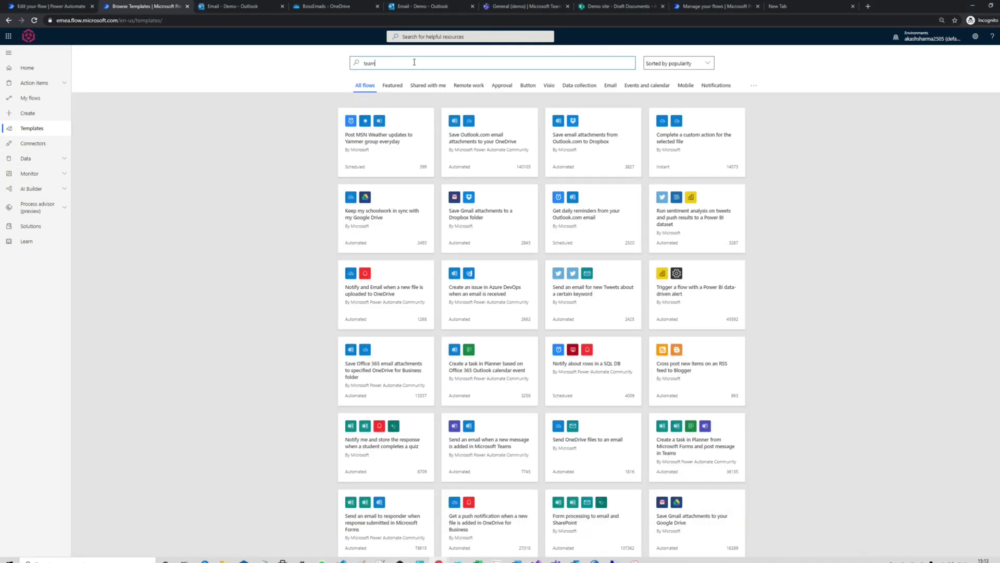
key(Return)
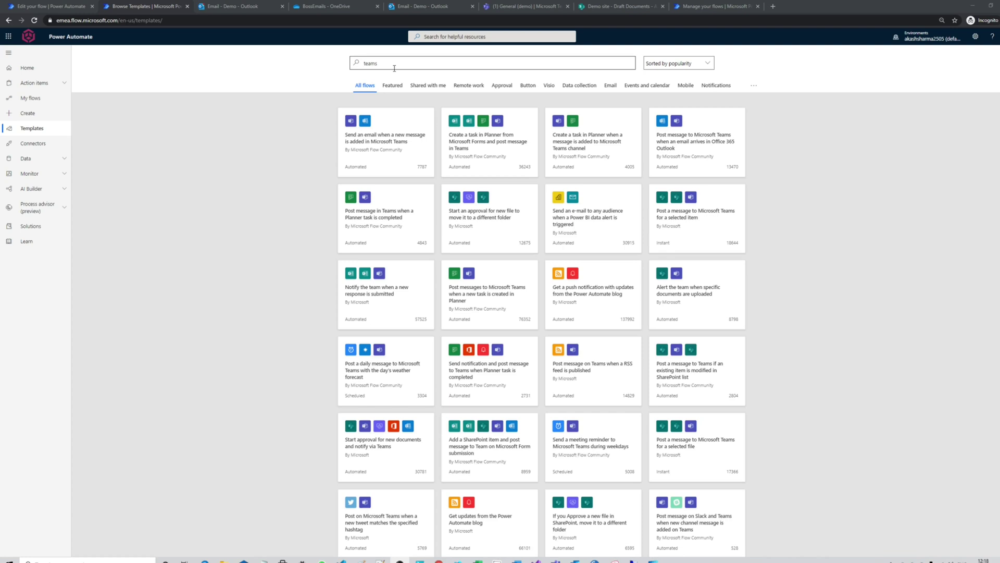
click(368, 439)
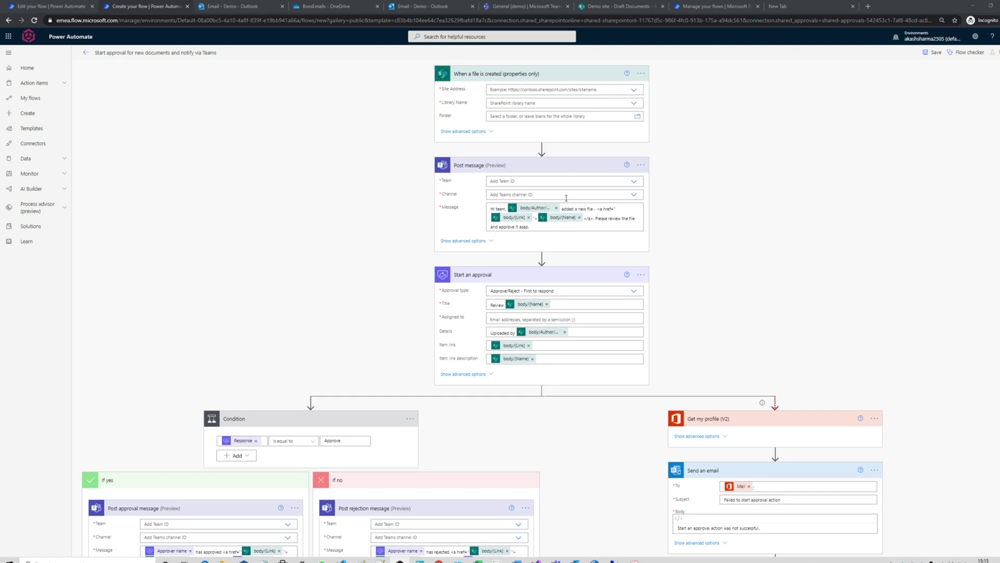
Set the Post message card's Team to demo and Channel to General
click(560, 177)
click(634, 181)
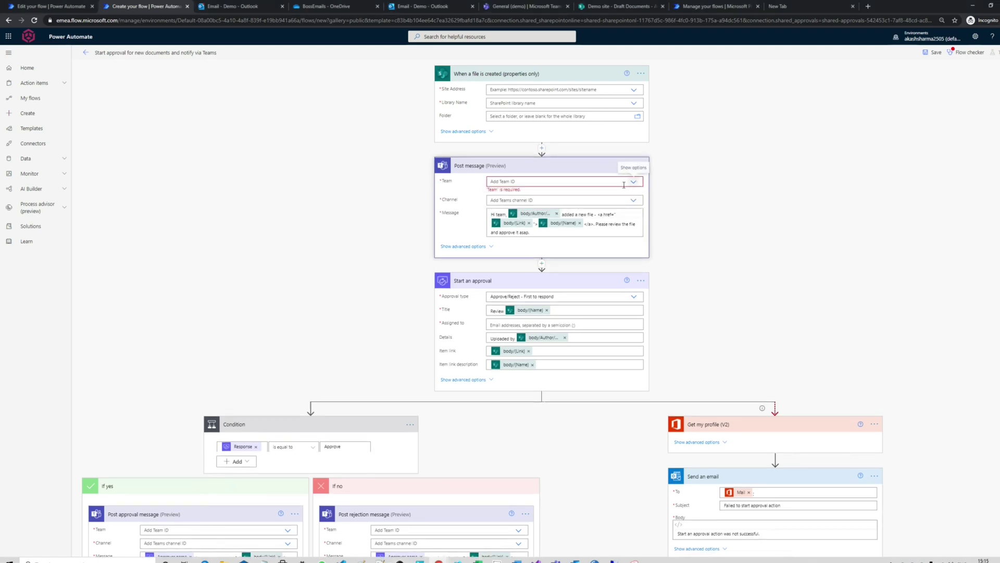
click(634, 182)
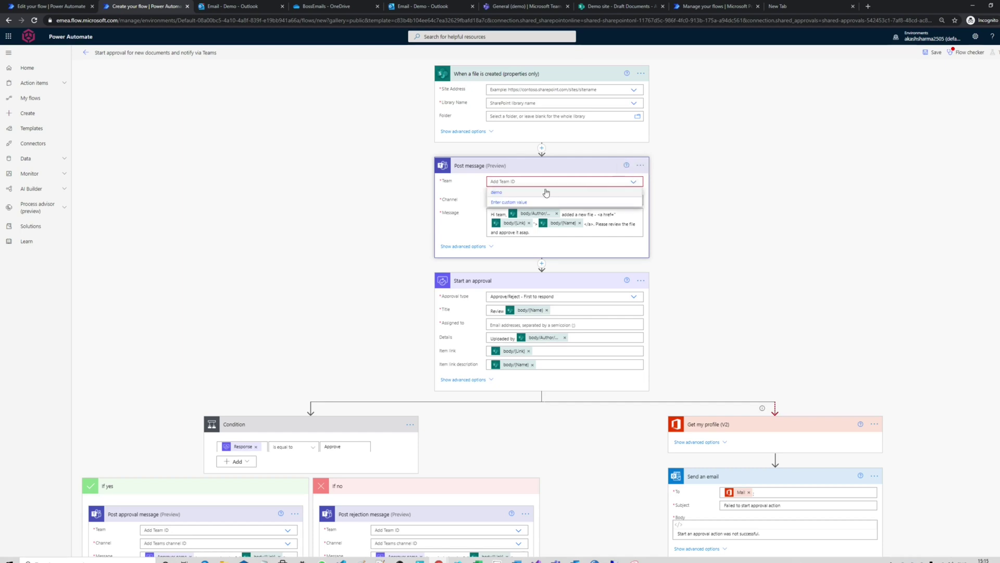
click(526, 193)
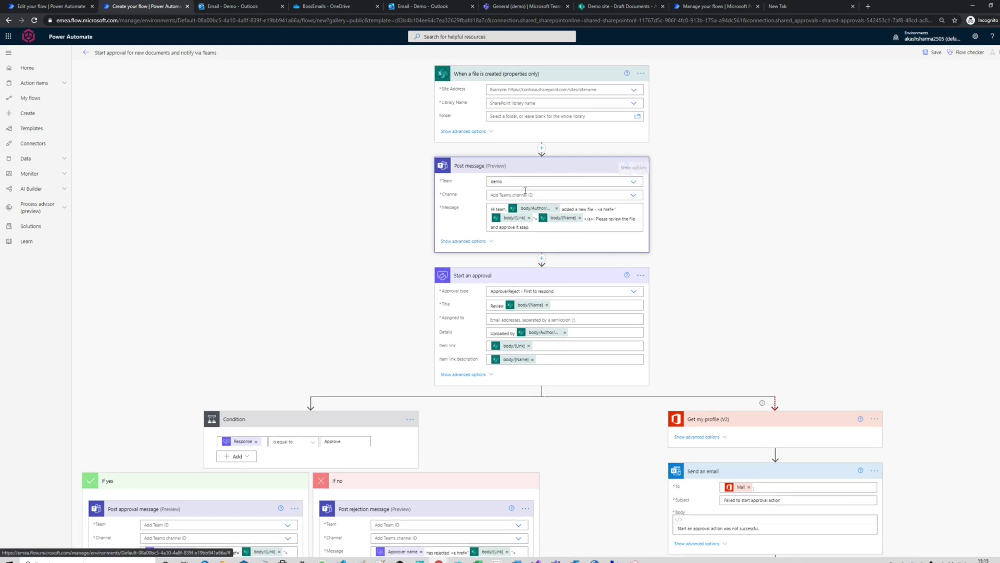
click(634, 197)
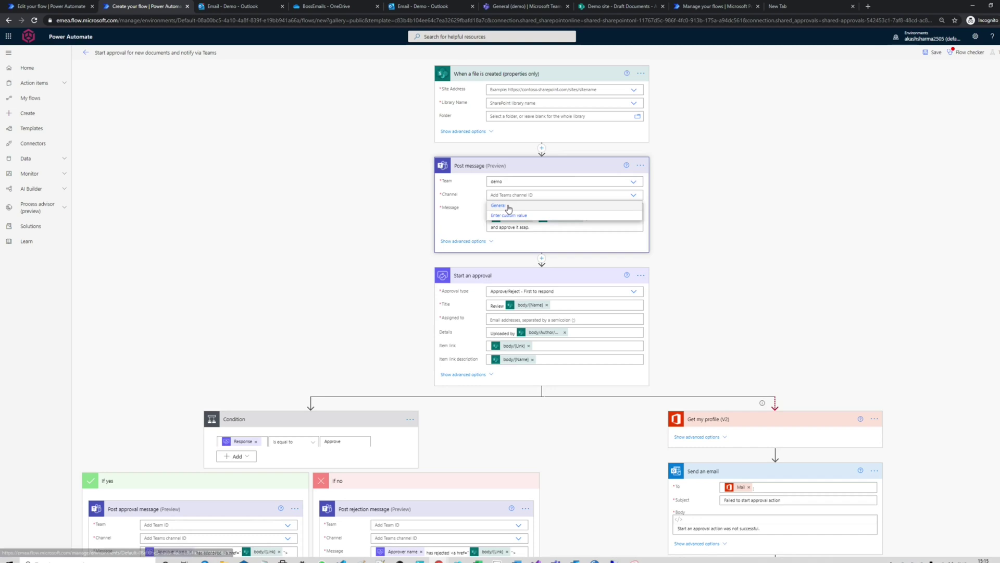
click(508, 208)
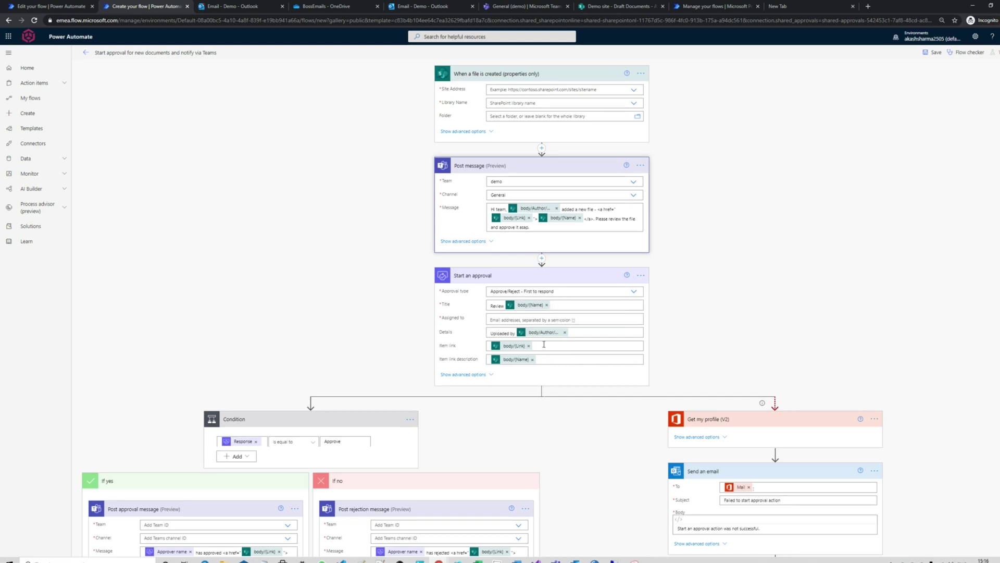
click(548, 320)
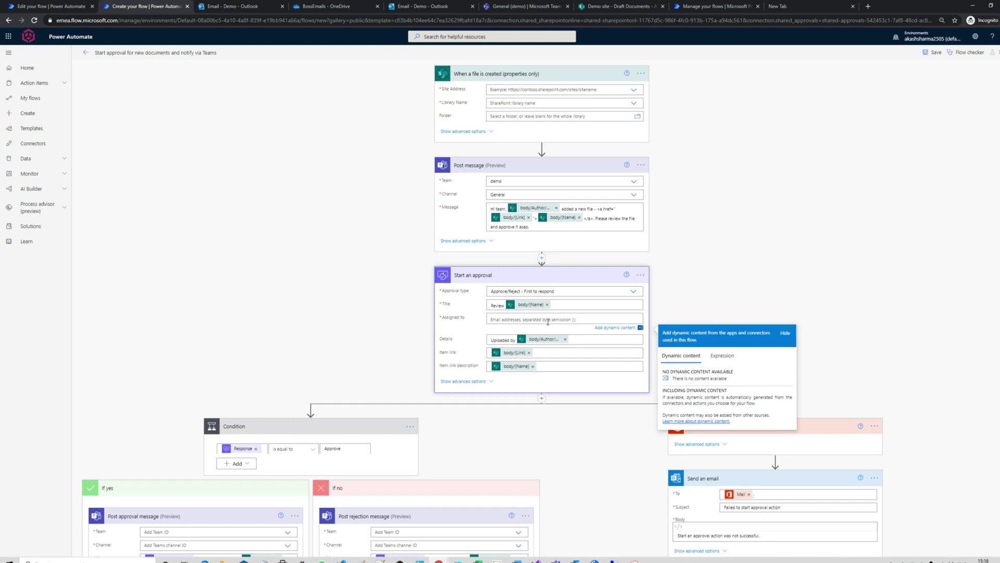
text(Demo)
click(490, 338)
scroll(619, 430, down, 2)
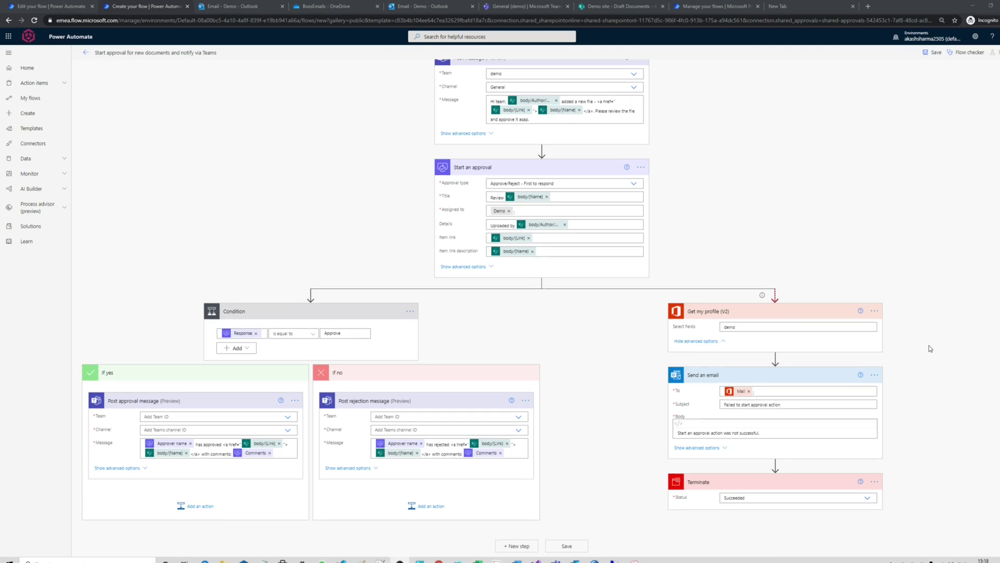
drag(781, 326, 668, 332)
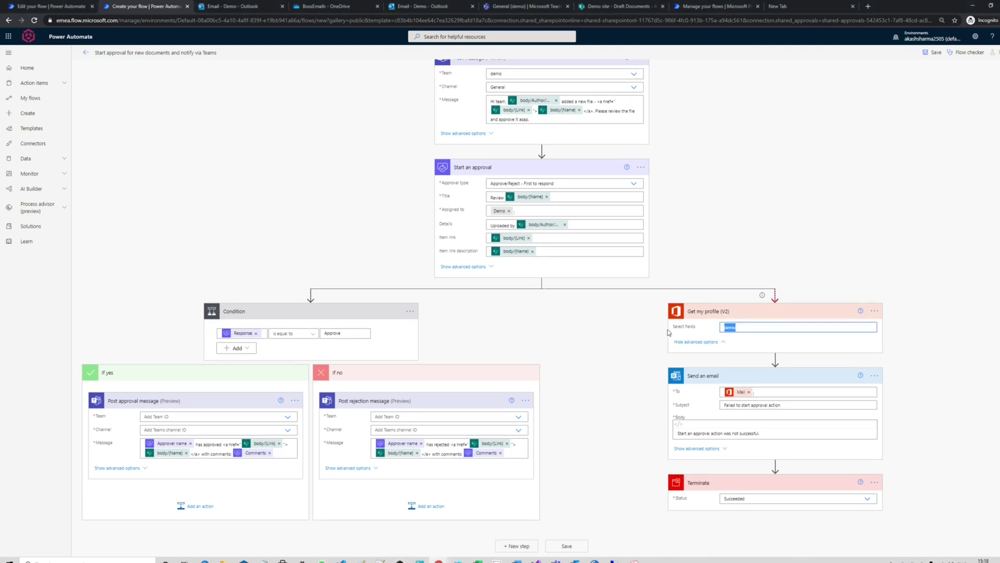
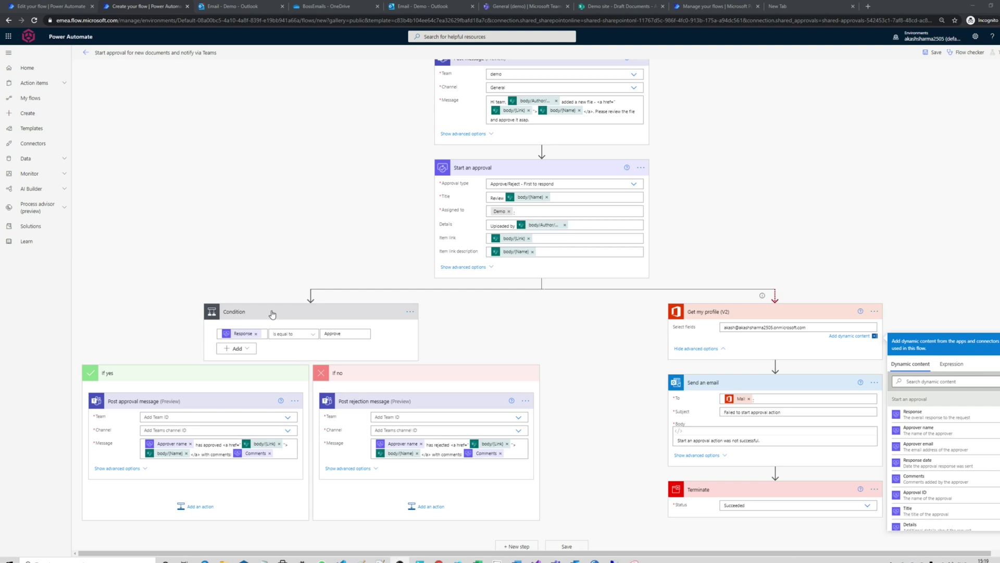
scroll(258, 325, down, 1)
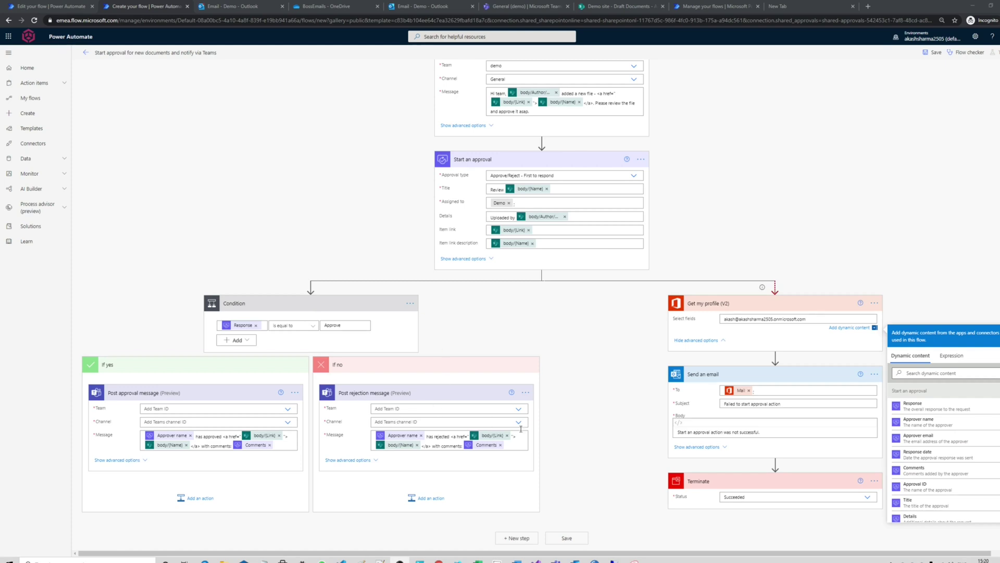
scroll(577, 371, up, 3)
scroll(563, 377, down, 2)
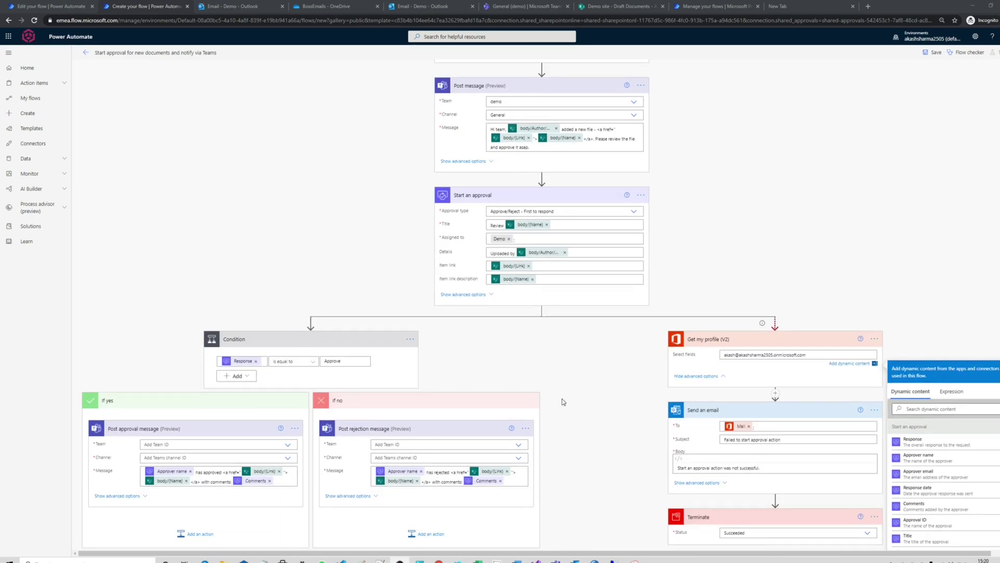
scroll(563, 399, down, 1)
scroll(564, 396, down, 1)
scroll(566, 394, up, 2)
scroll(568, 391, up, 1)
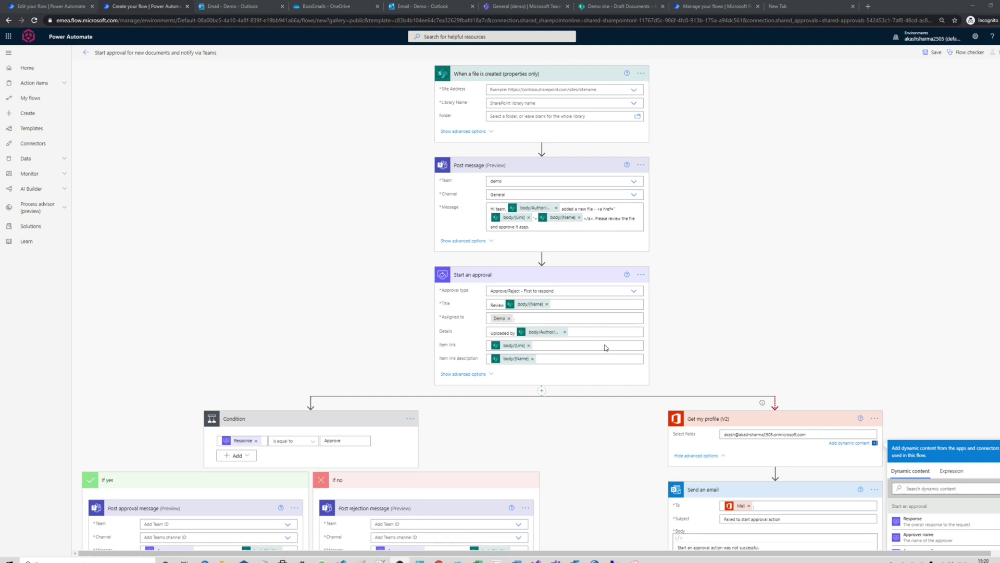
Point the trigger at the Demo site's Draft Documents library
click(633, 92)
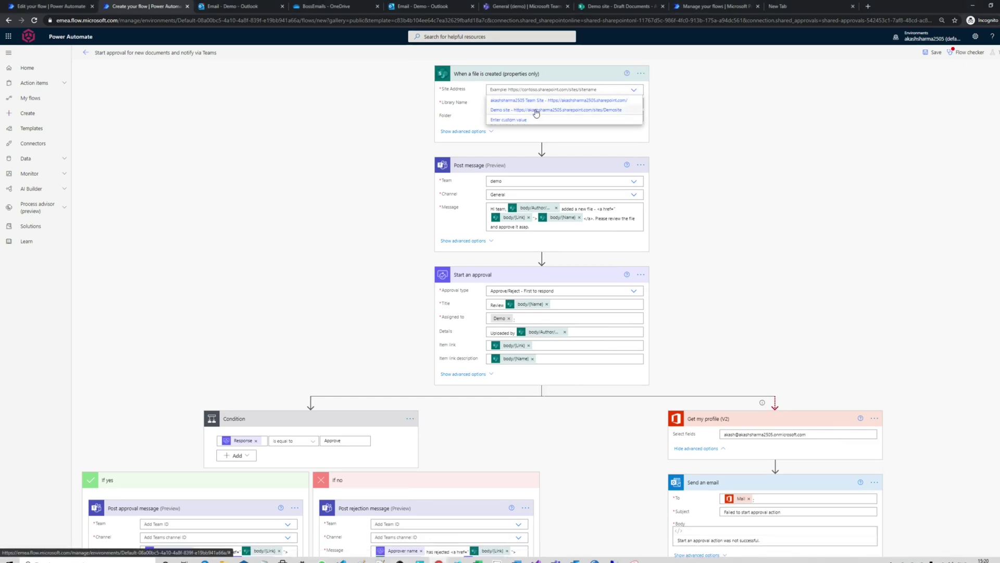
click(536, 111)
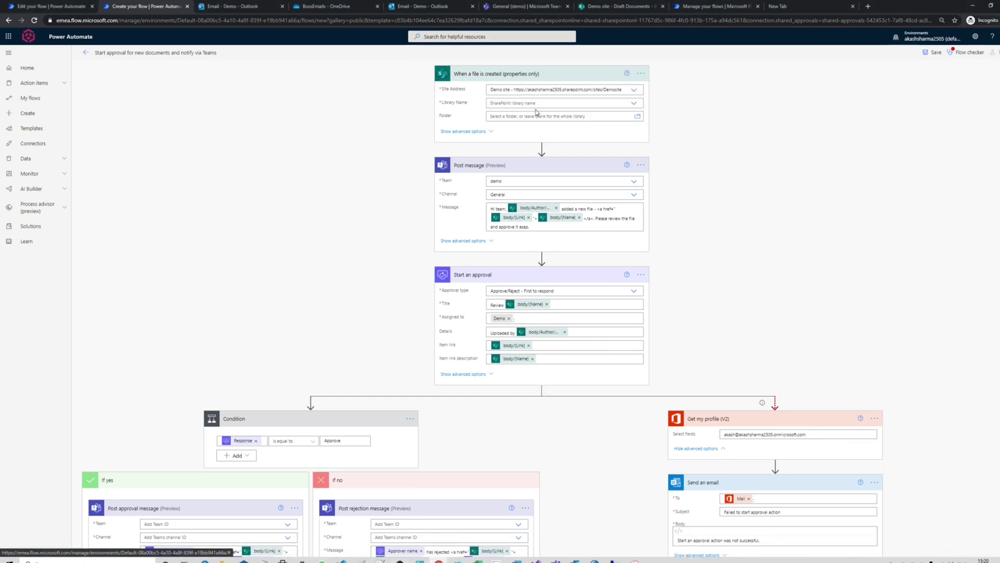
click(597, 106)
click(506, 133)
scroll(708, 153, down, 1)
scroll(710, 180, down, 1)
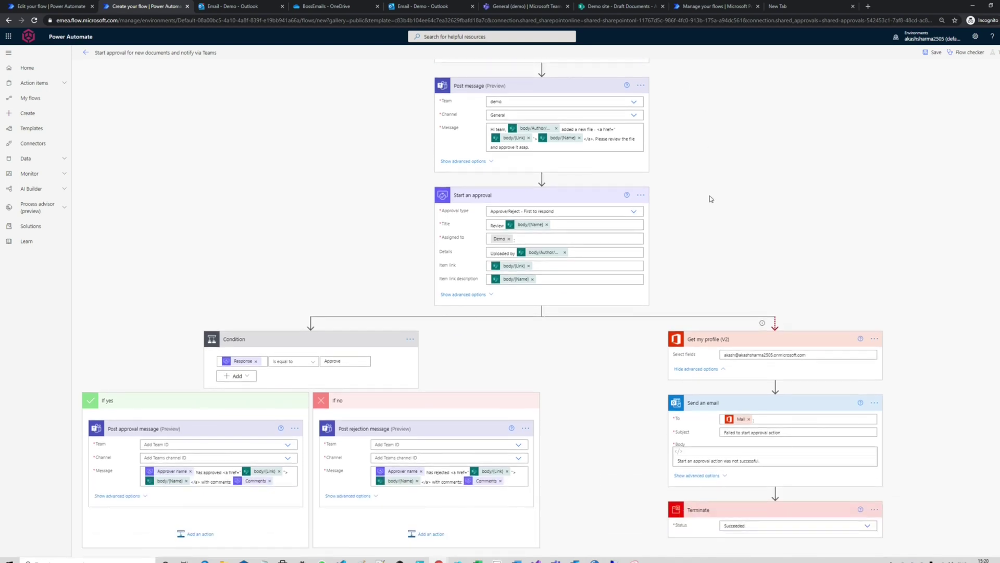
scroll(709, 196, down, 1)
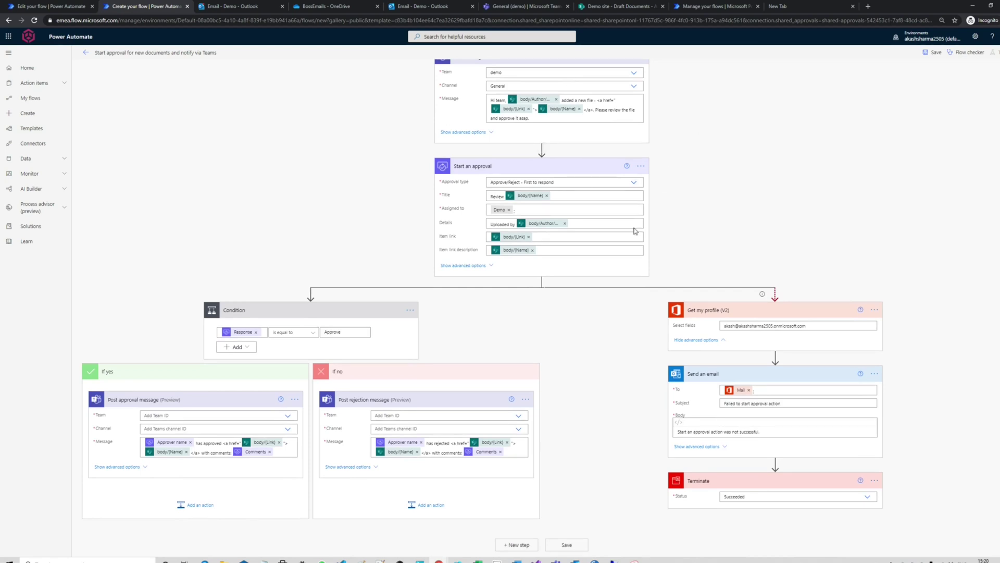
Send the approval and rejection posts to the demo team's General channel
click(287, 416)
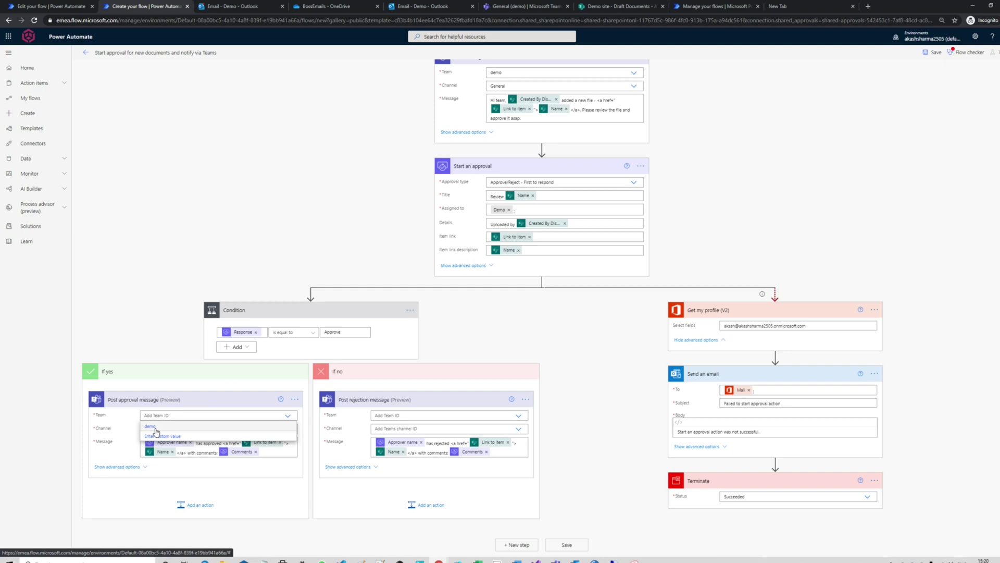
click(153, 426)
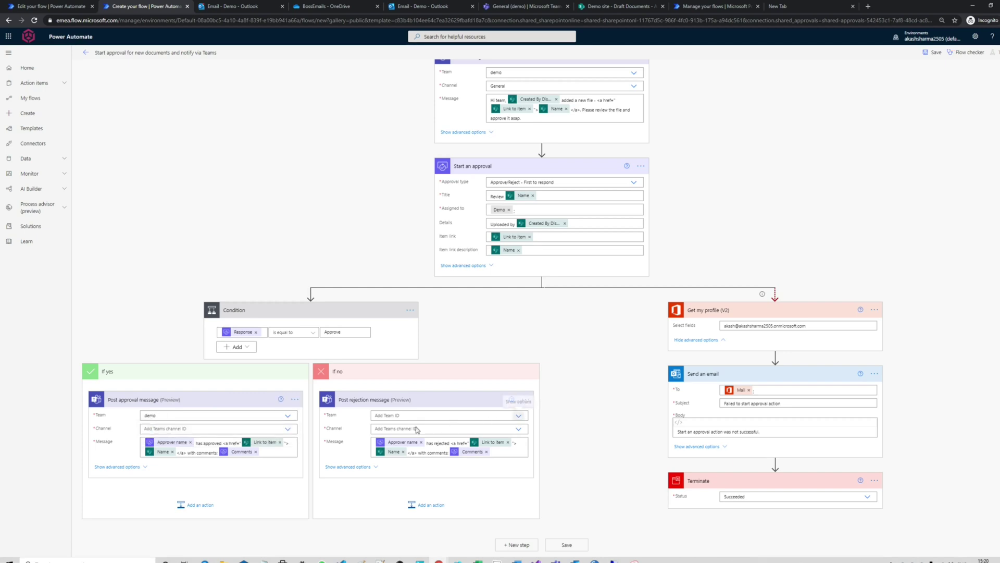
click(519, 418)
click(380, 428)
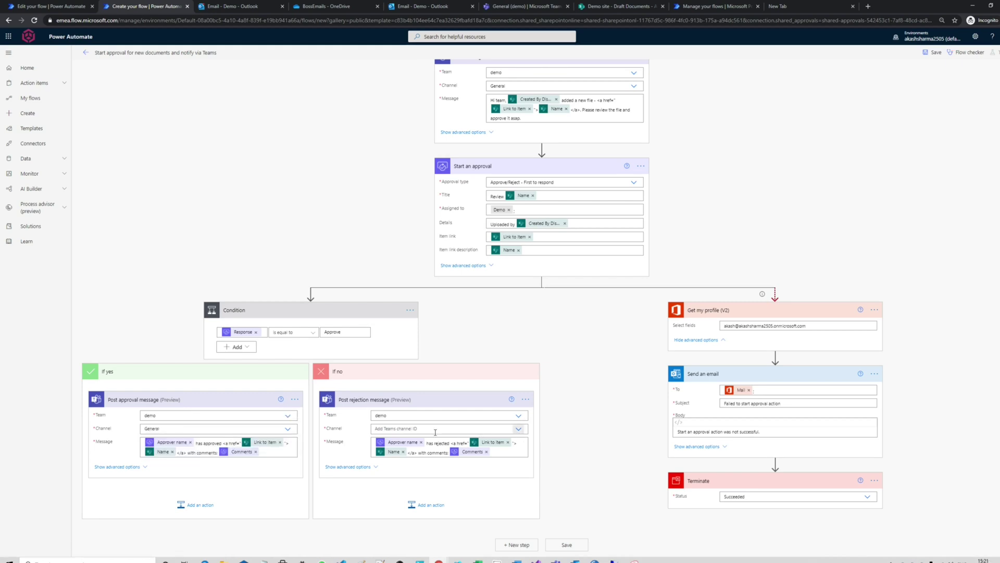
click(518, 428)
click(385, 442)
Save the flow and run a manual test via Save & Test
click(569, 549)
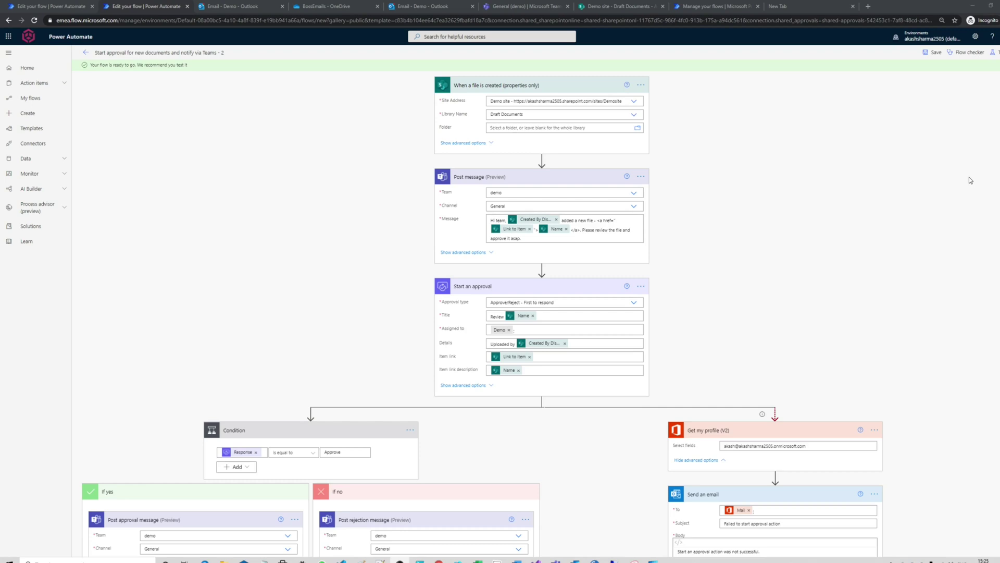
click(996, 53)
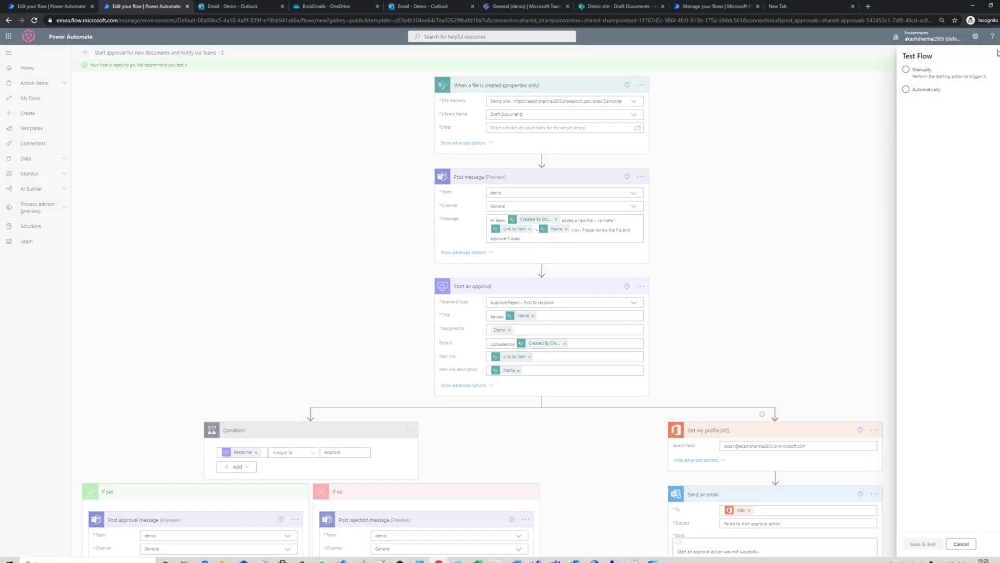
click(922, 72)
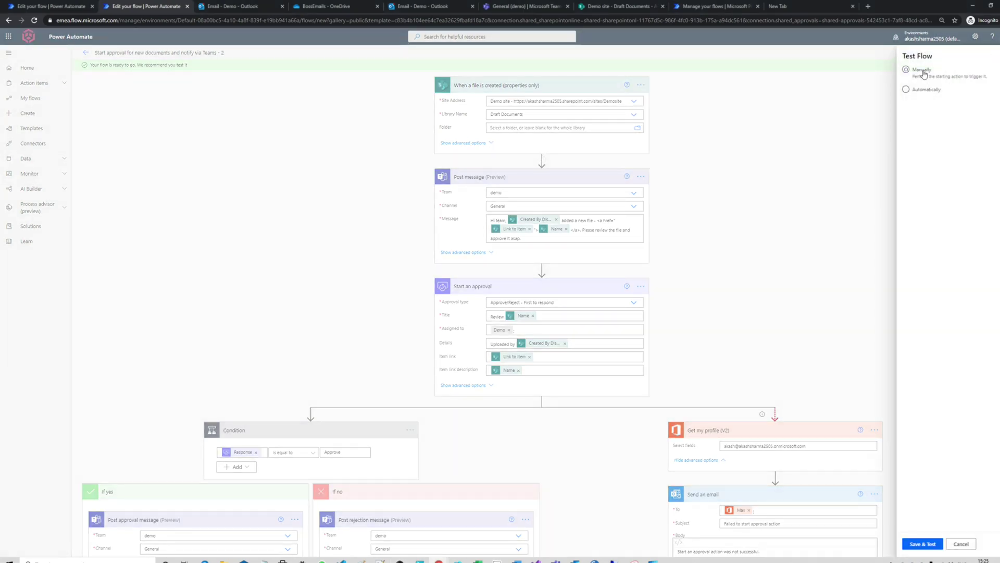
click(930, 546)
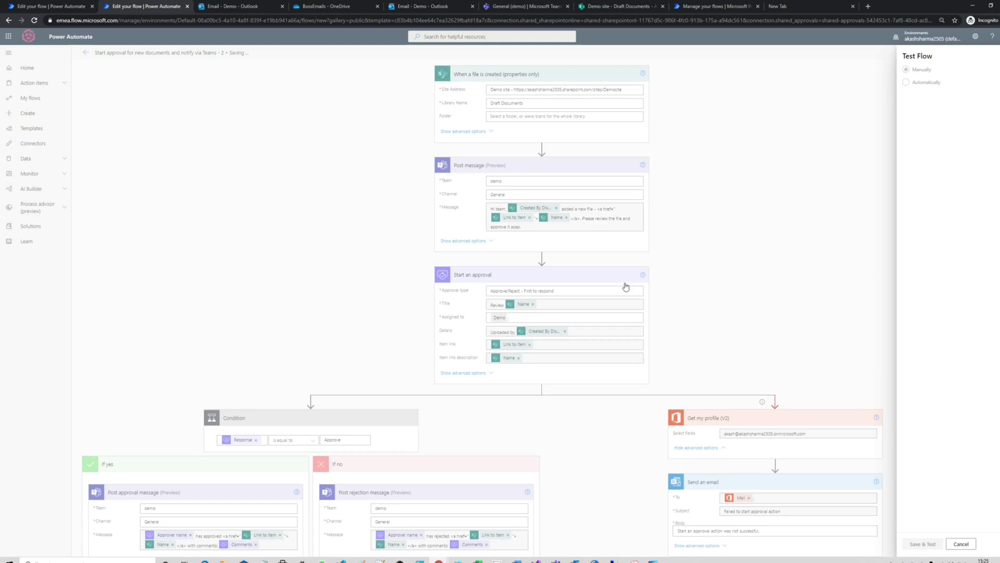
Upload Lunch Invoice to SharePoint's Draft Documents library, then go back to Power Automate
click(617, 12)
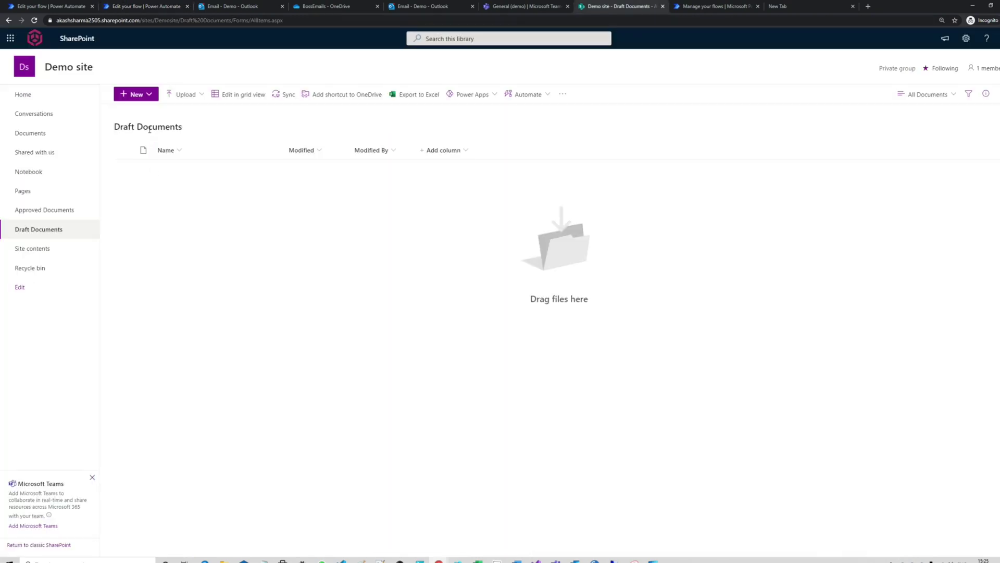
click(181, 95)
click(185, 113)
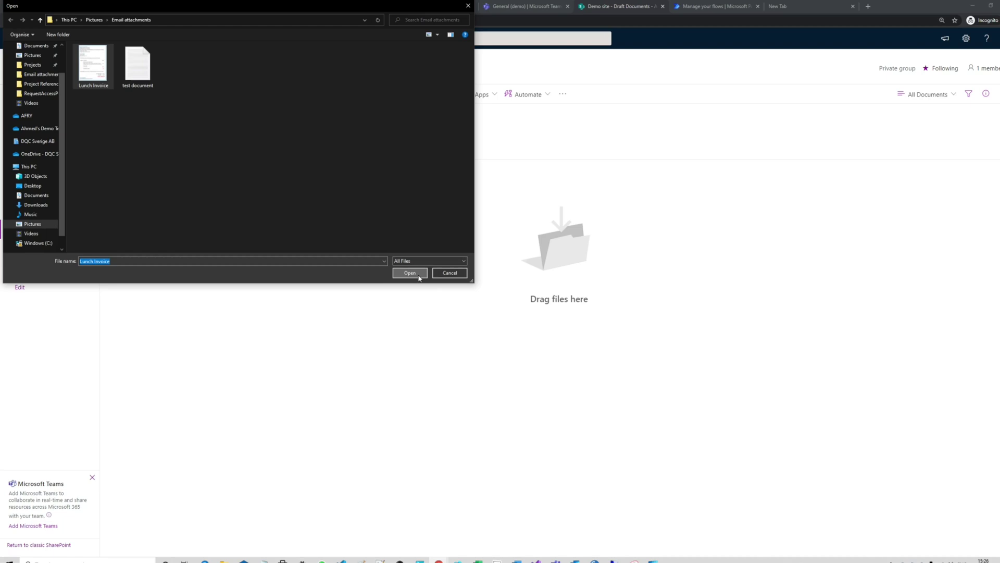
click(409, 272)
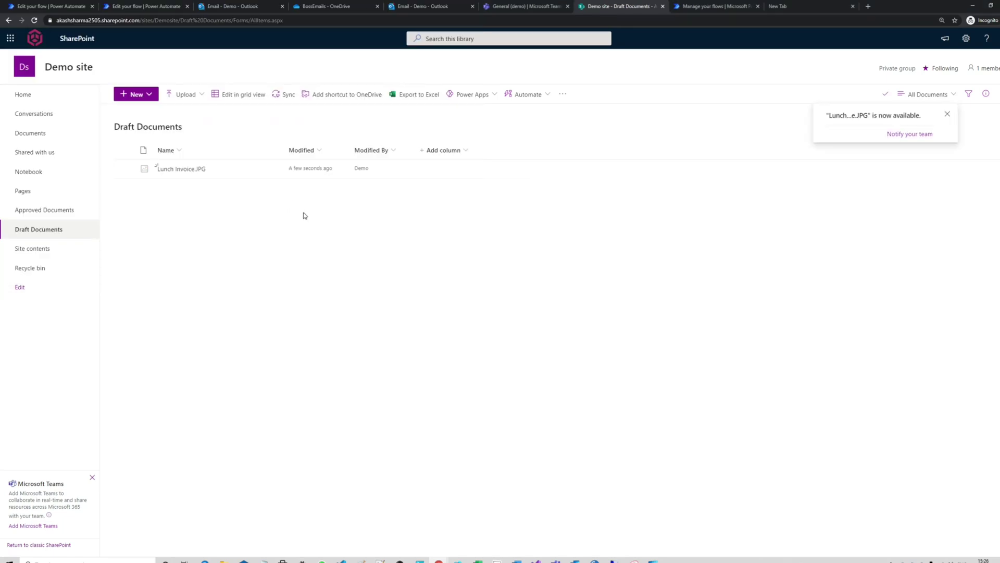
click(147, 6)
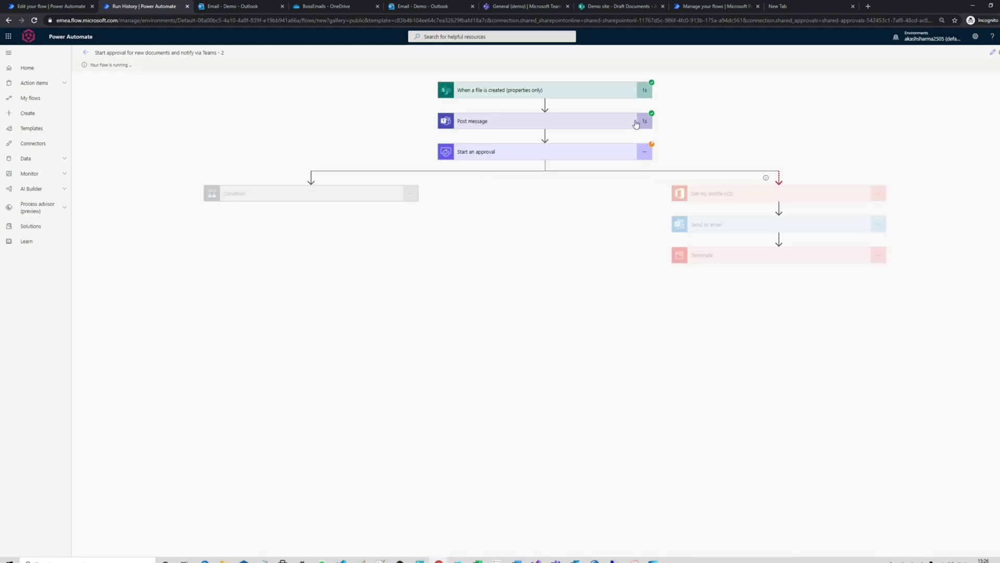
Expand the waiting Start an approval step in the test run
click(604, 154)
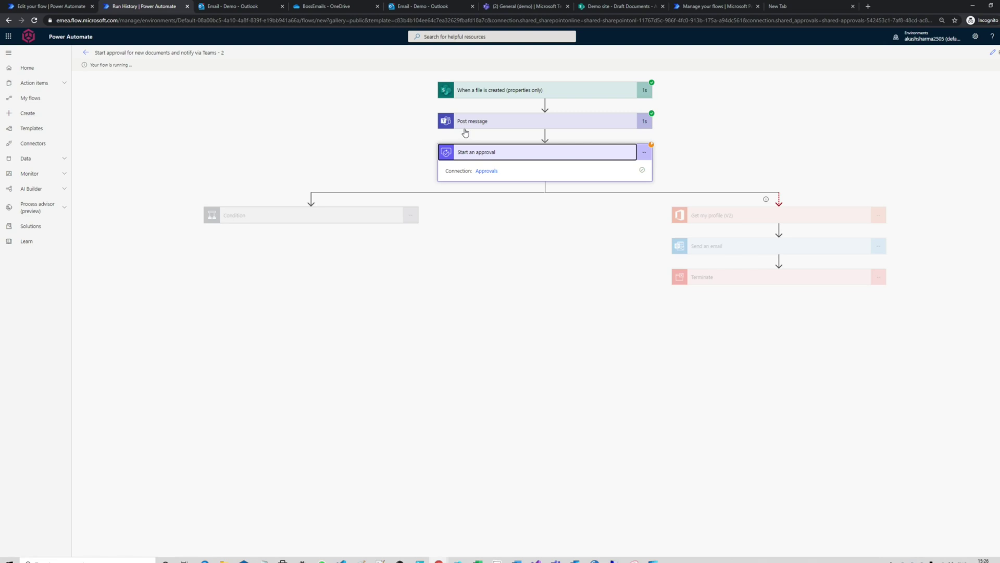
Switch to Teams to see the Lunch Invoice post in demo's General channel
click(516, 7)
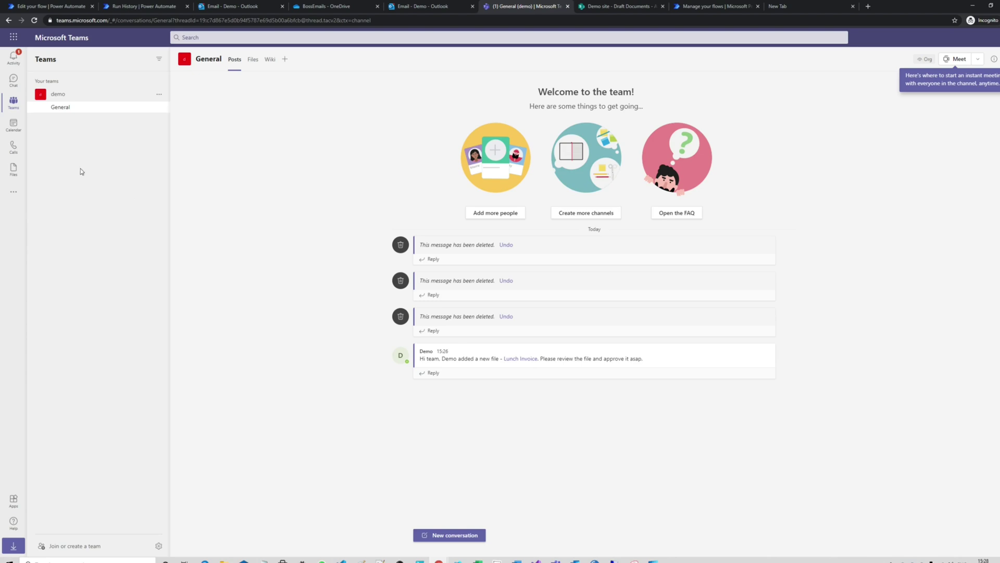
Approve the Review Lunch Invoice request from Activity with the comment 'test approve'
click(15, 57)
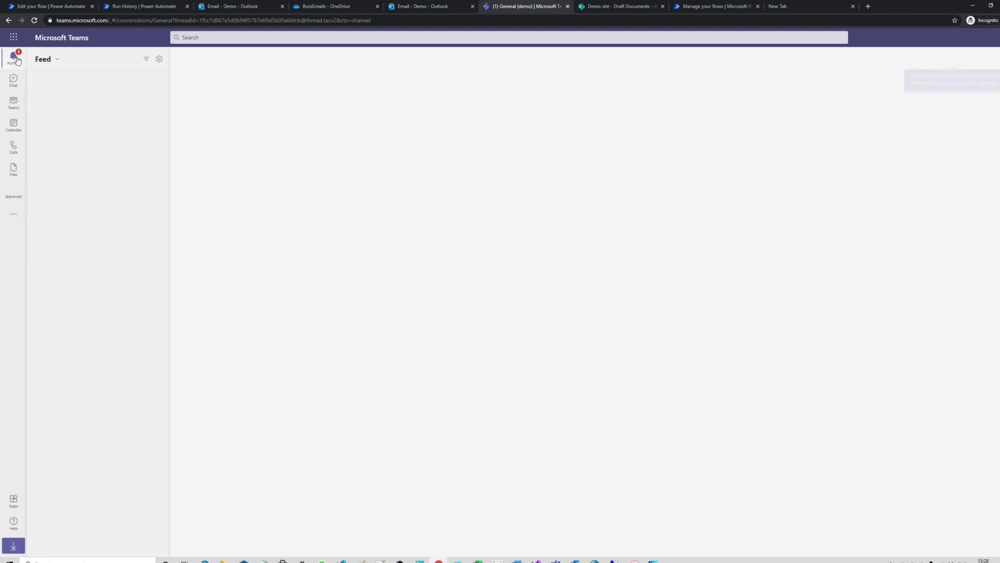
mouse_move(94, 115)
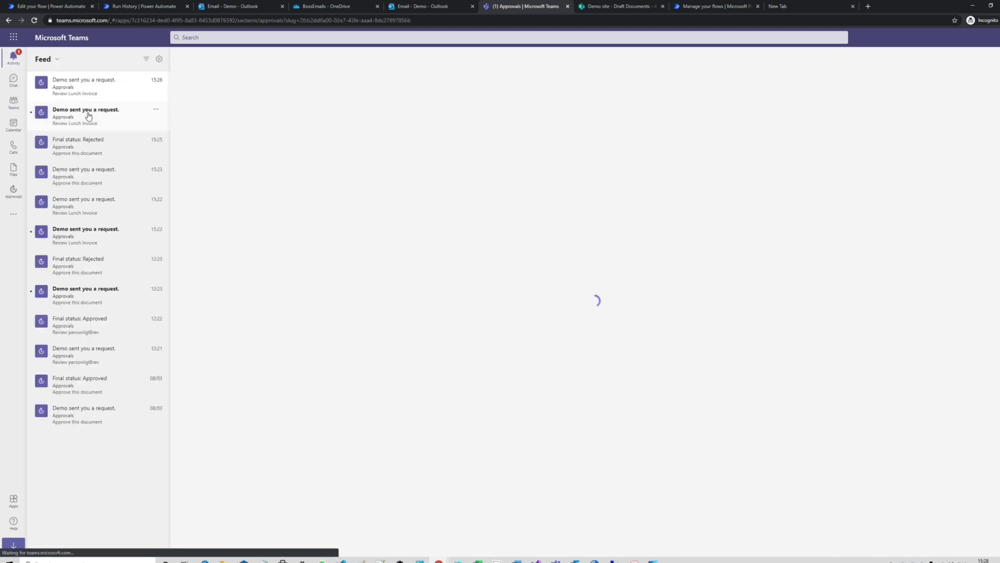
click(88, 115)
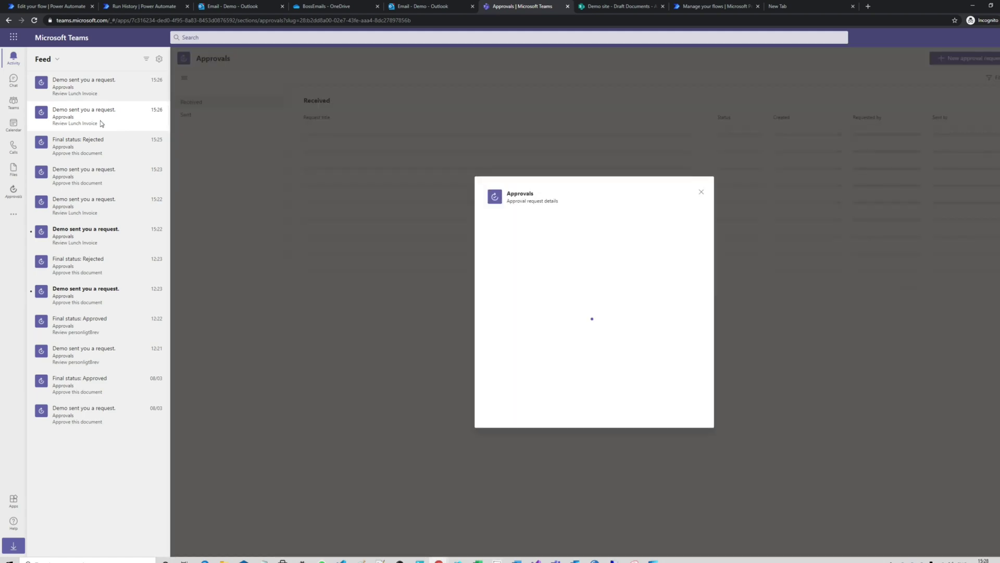
scroll(625, 306, down, 1)
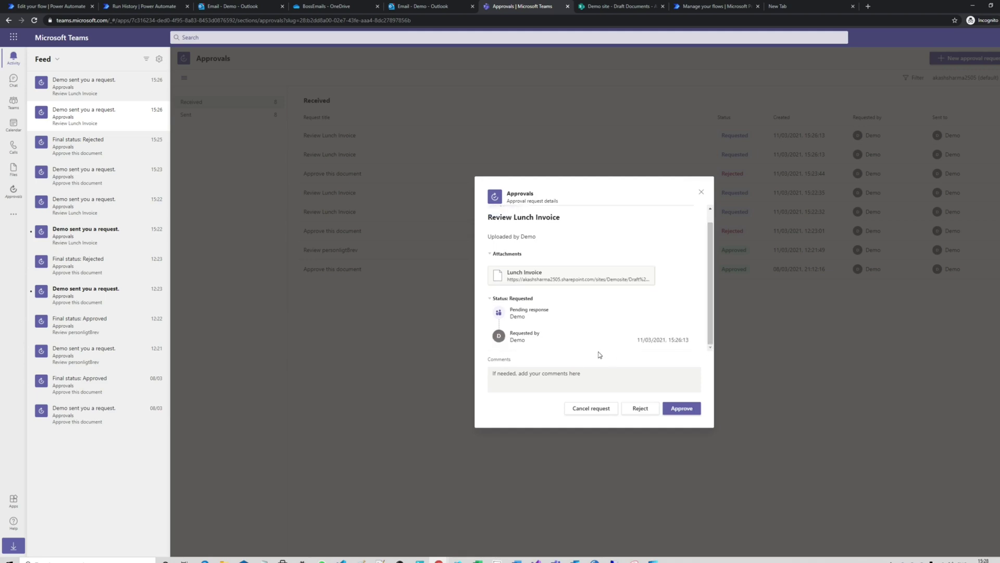
click(544, 382)
text(test )
text(approve)
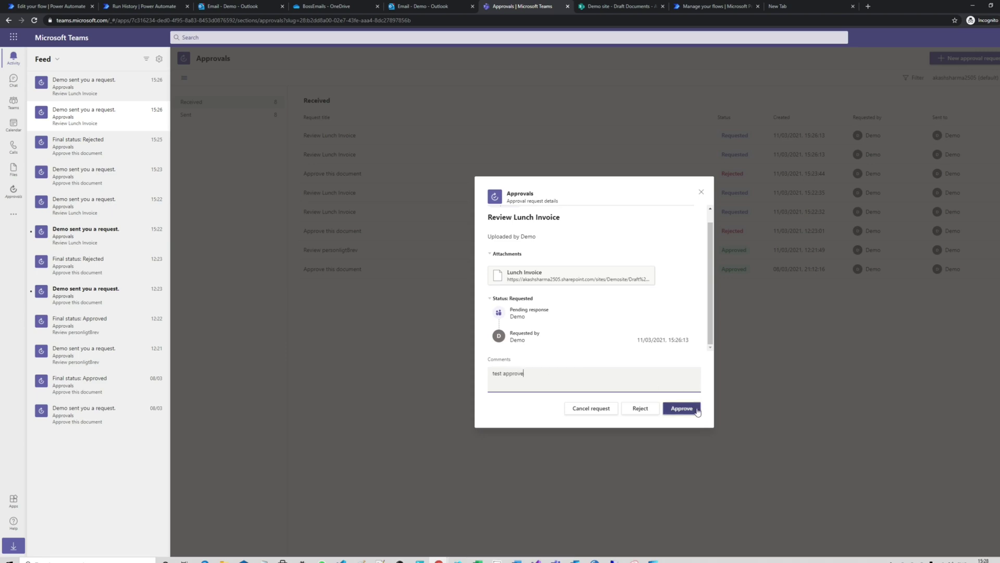
click(695, 411)
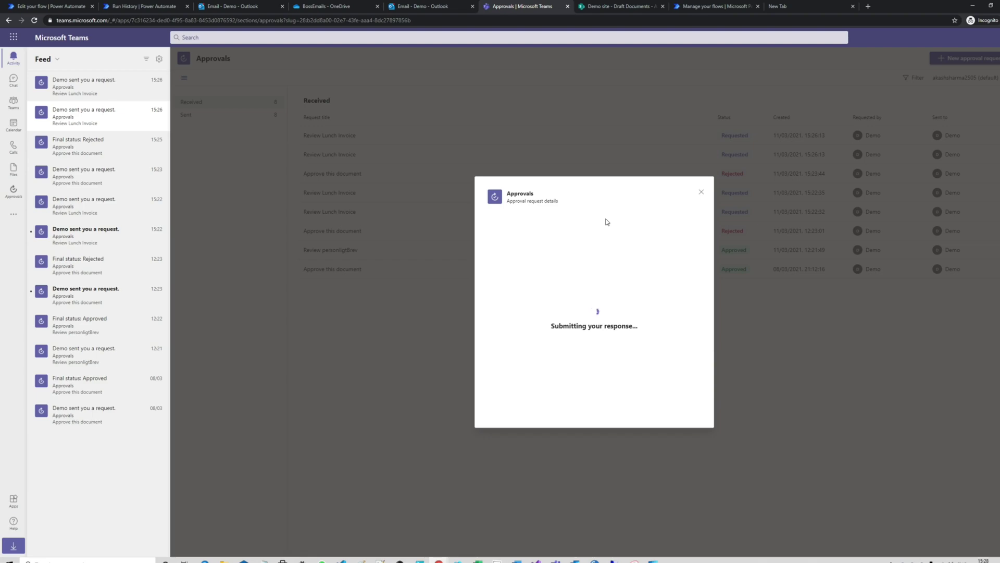
In the run results, inspect the condition outcome and the posted approval message
click(144, 7)
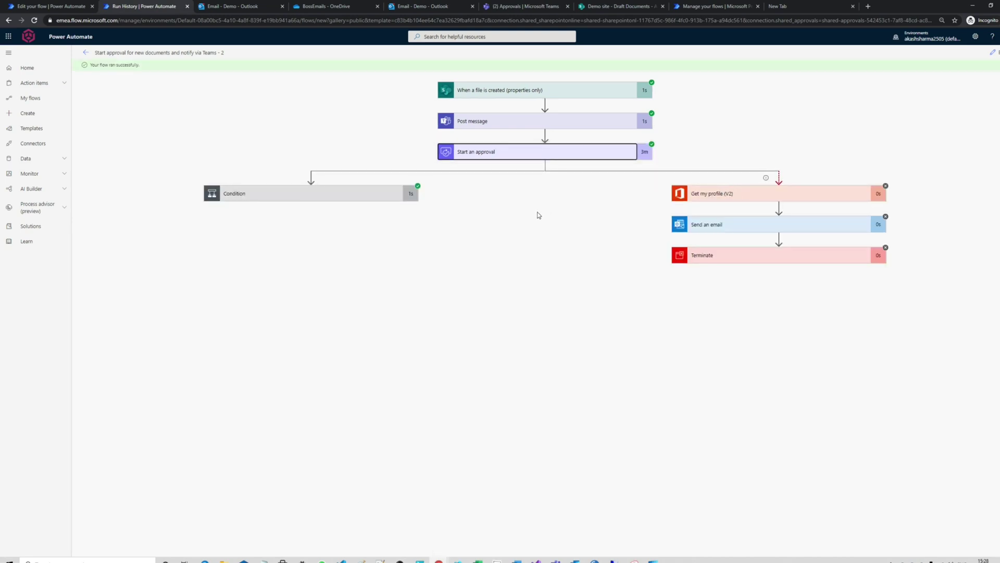
click(341, 202)
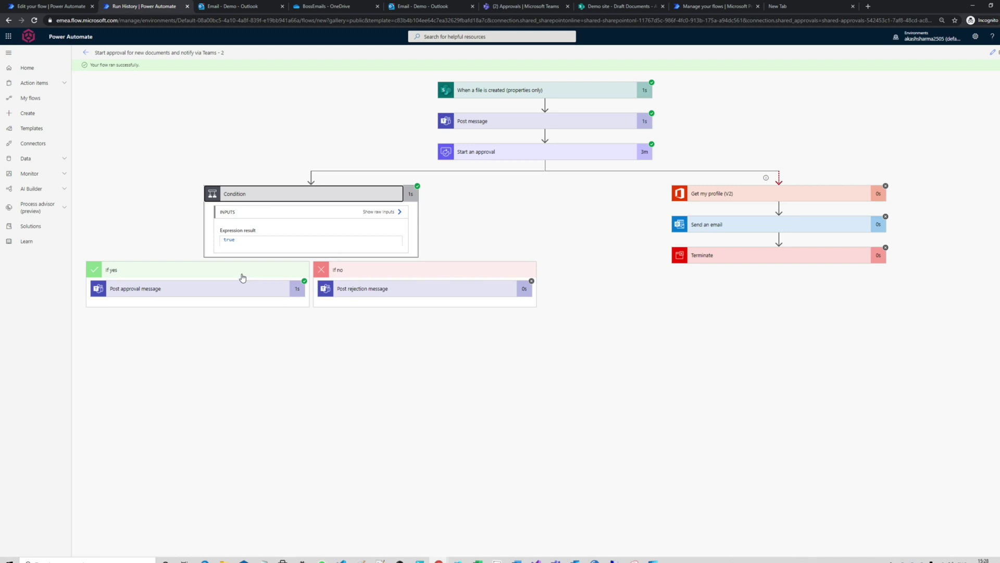
click(243, 288)
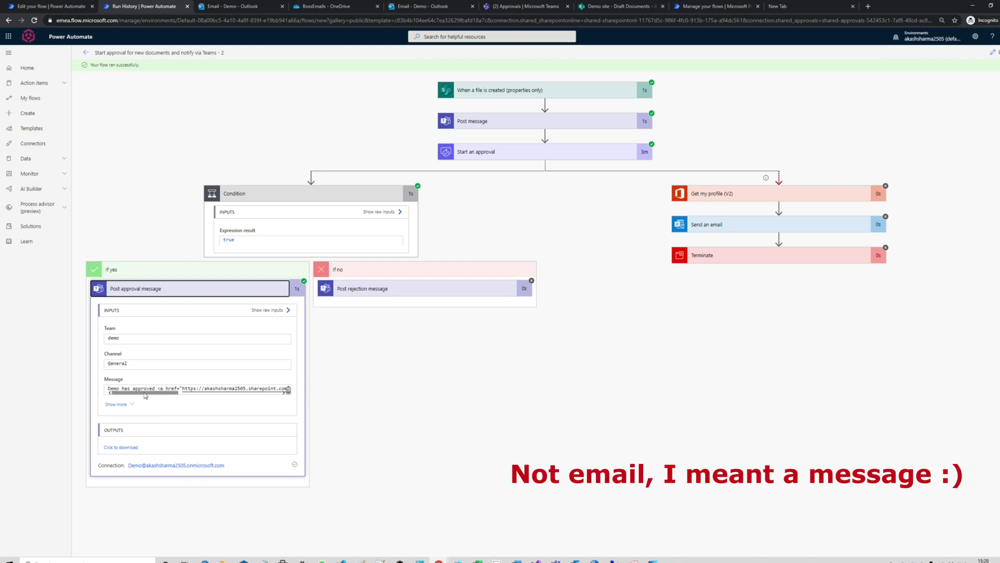
drag(145, 395, 223, 393)
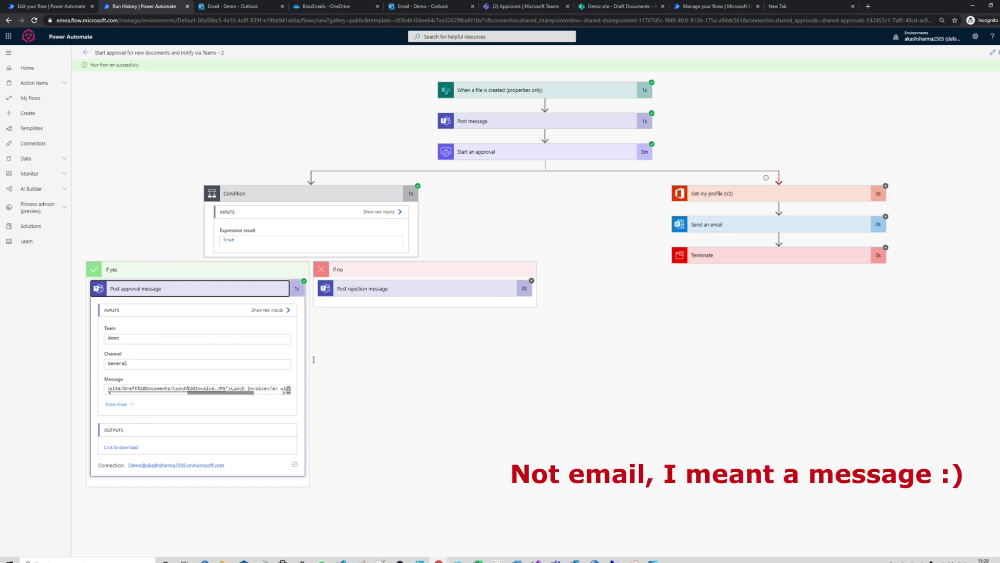
In Teams, find the demo team's General channel post and select the 'test approve' comment
click(523, 6)
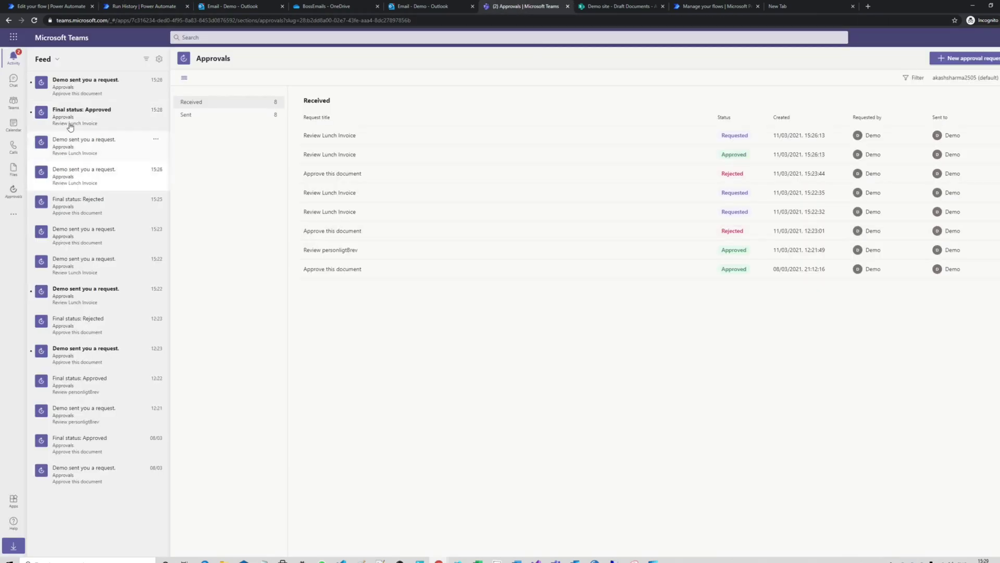
click(14, 81)
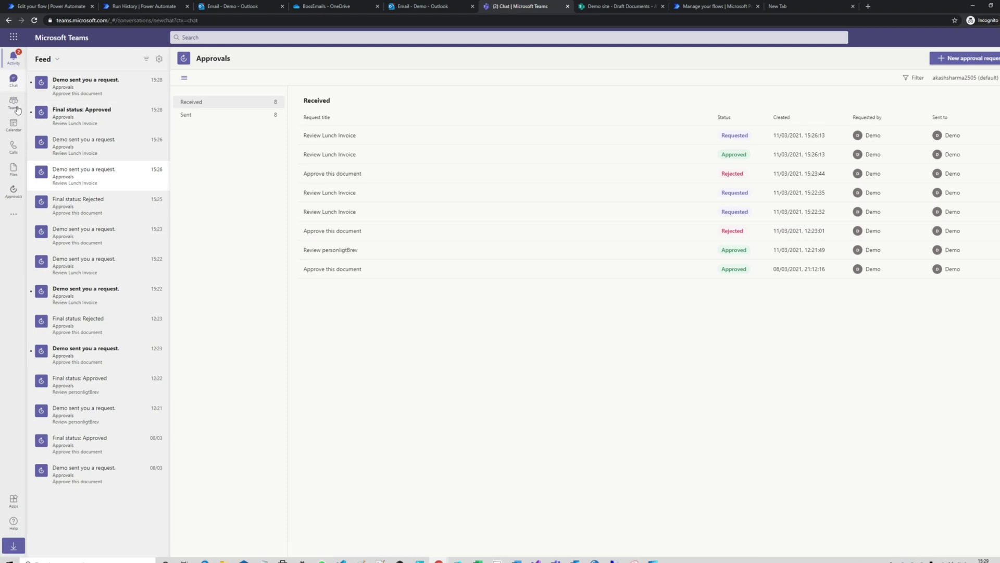
click(13, 102)
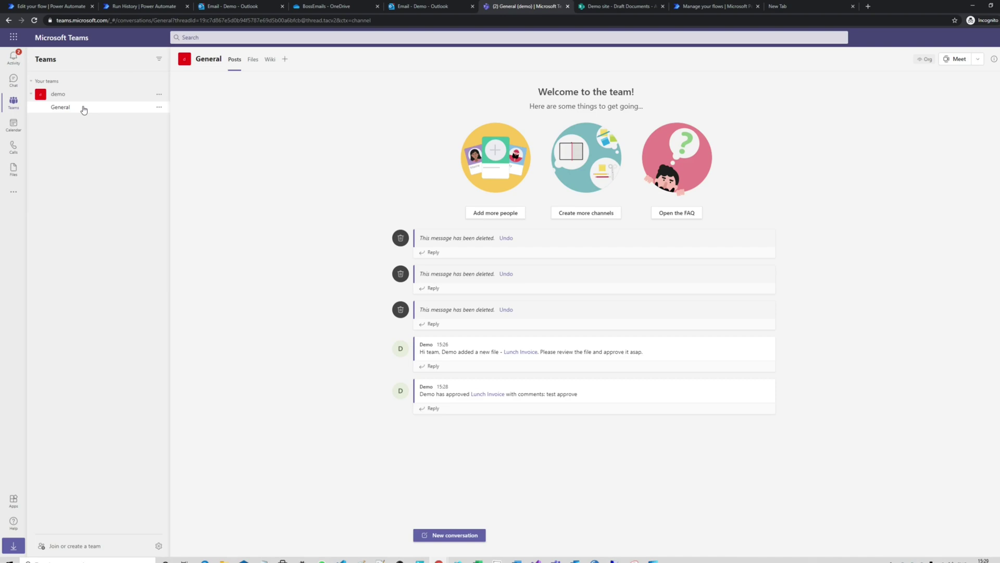
mouse_move(557, 394)
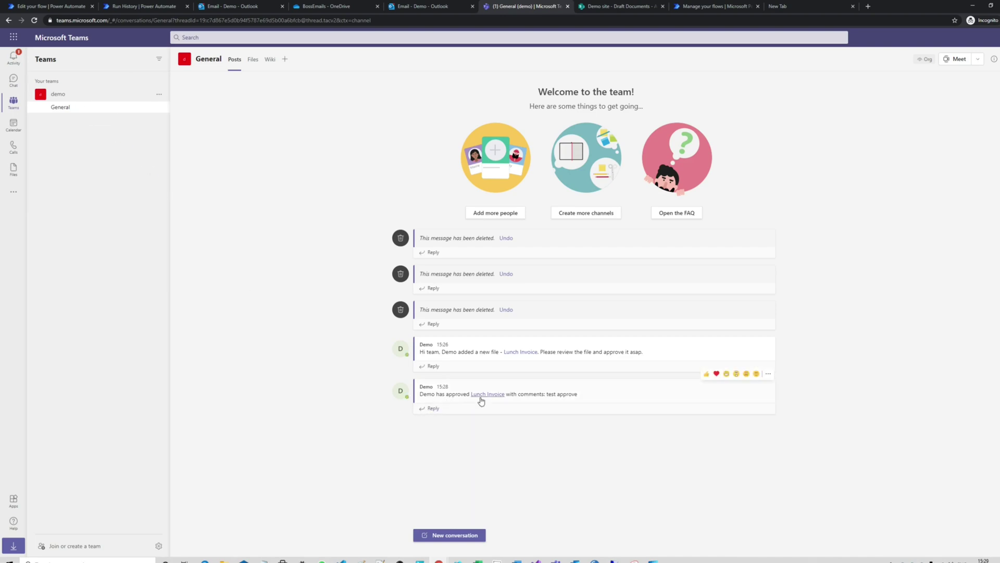
triple_click(566, 396)
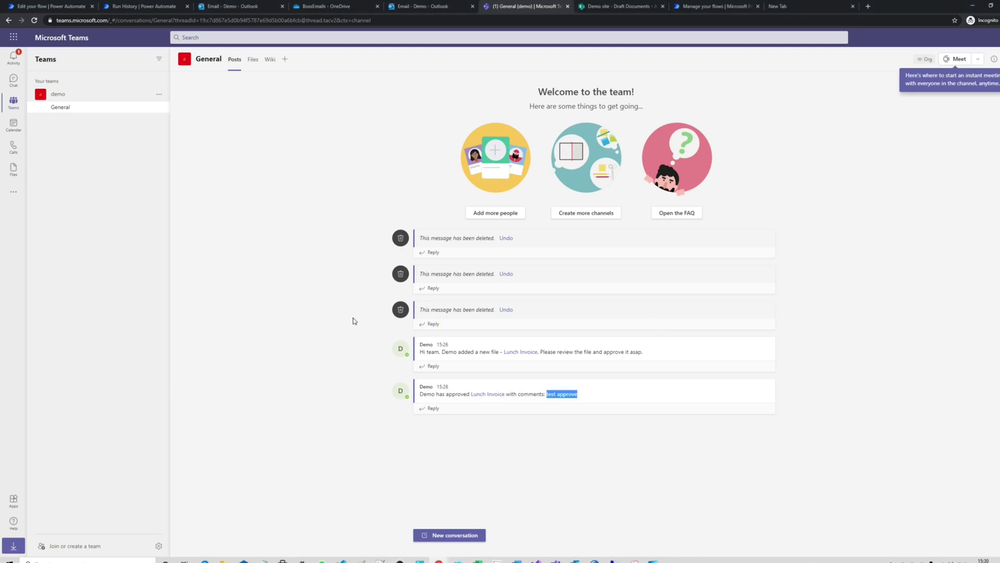
Search templates for 'youtube' and create a flow from 'When a YouTube video is uploaded, send an email'
click(140, 6)
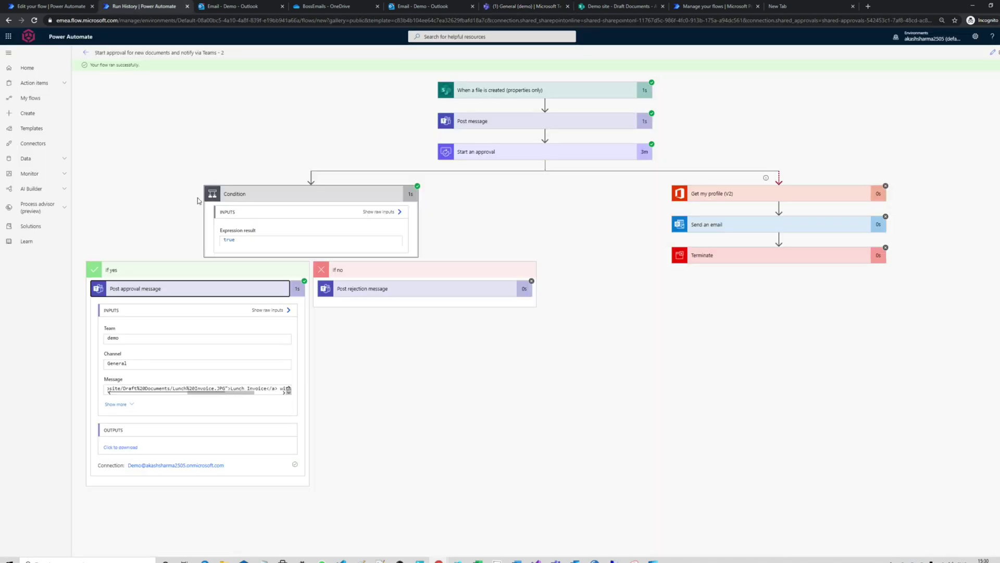
click(31, 129)
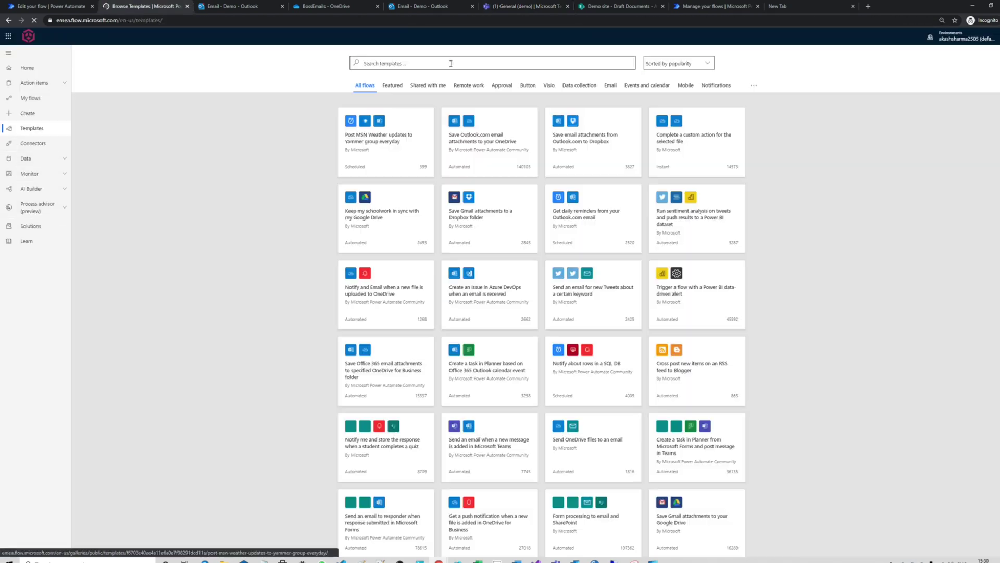
click(451, 63)
text(youtube)
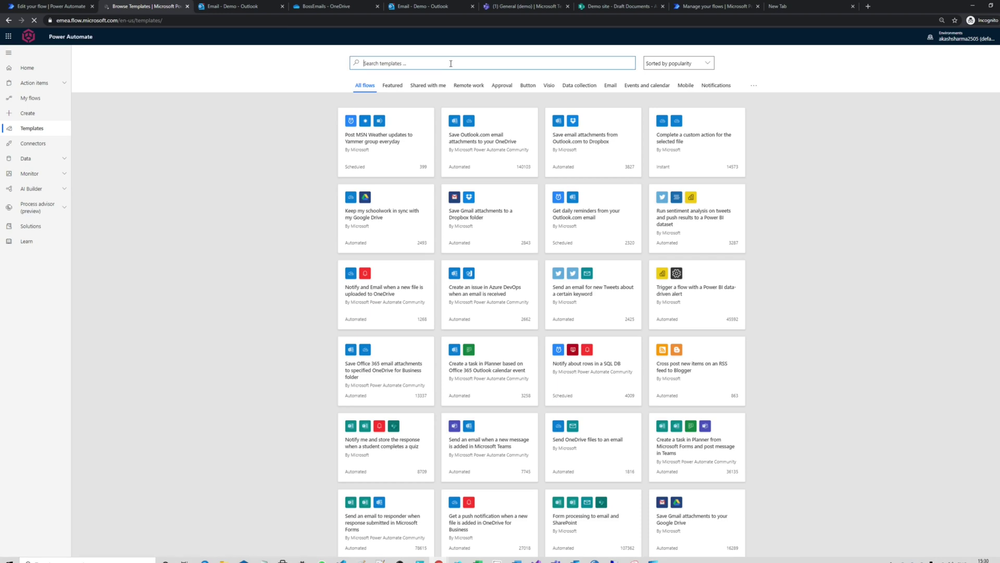
key(Return)
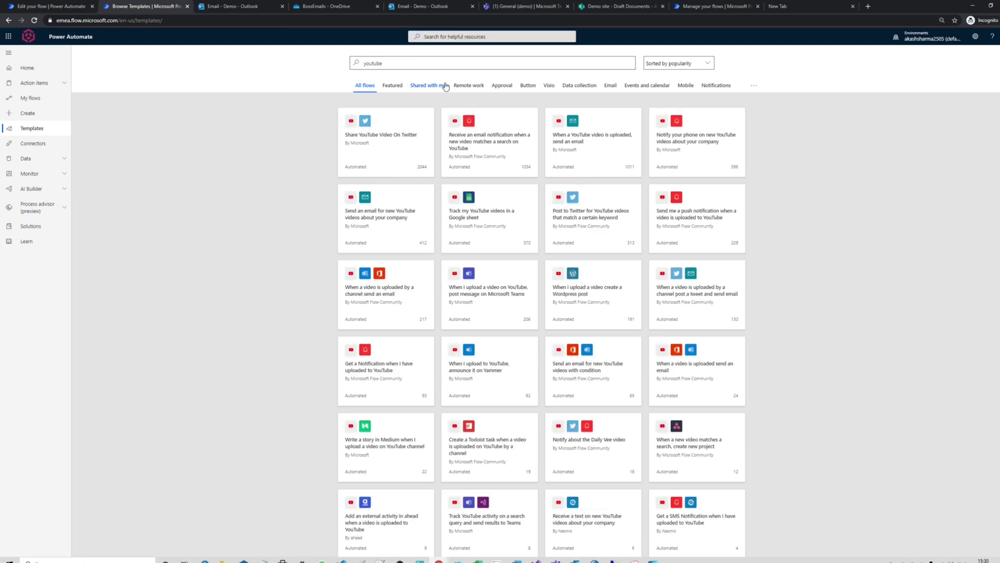
click(577, 142)
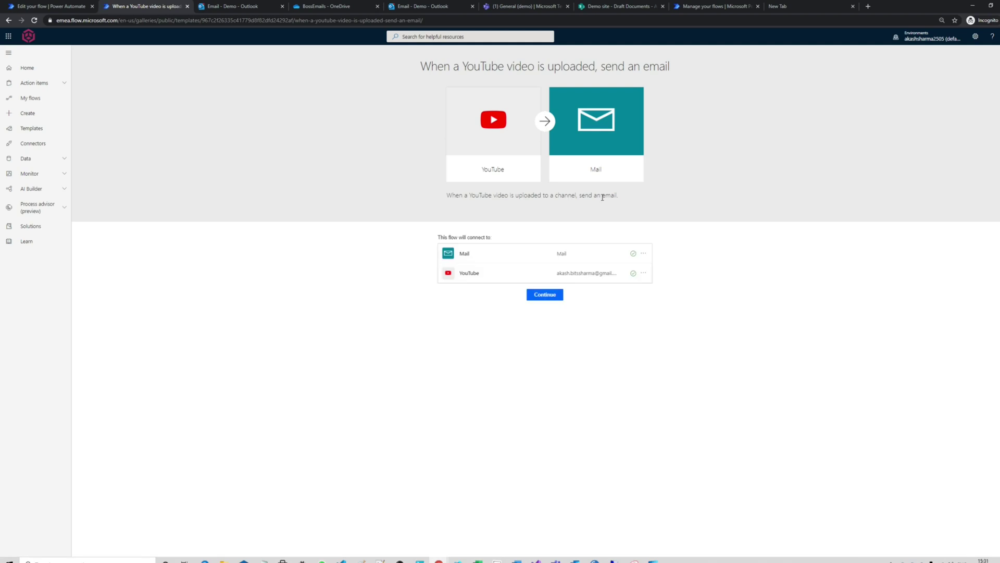
click(545, 295)
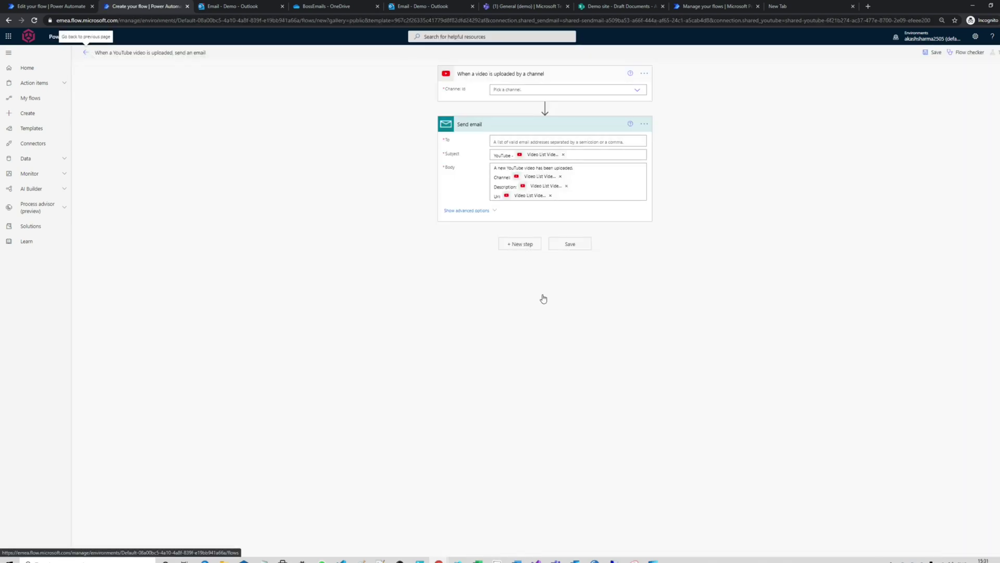
Check the trigger's connections and set its Channel Id to BestDotNetTraining
click(645, 74)
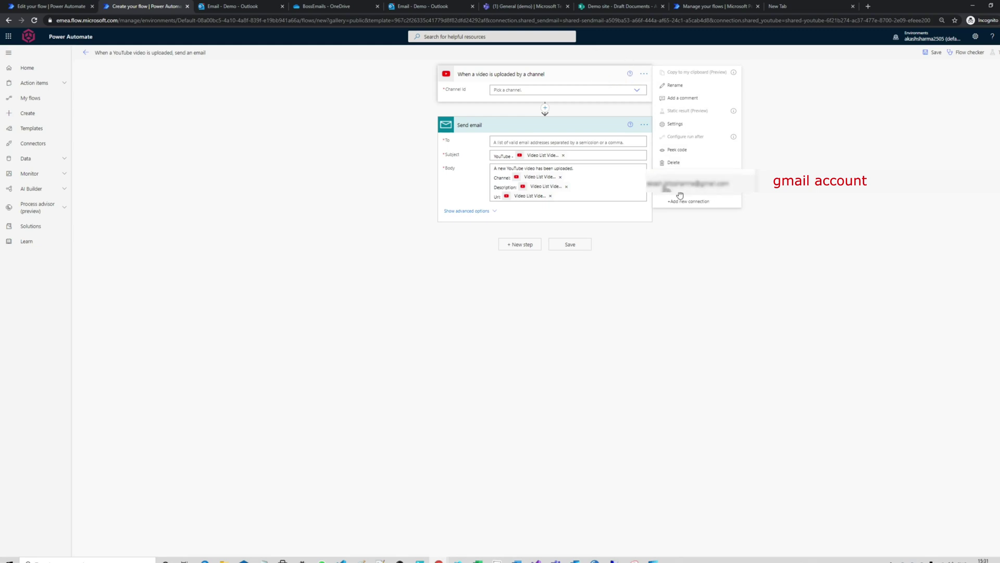
click(639, 91)
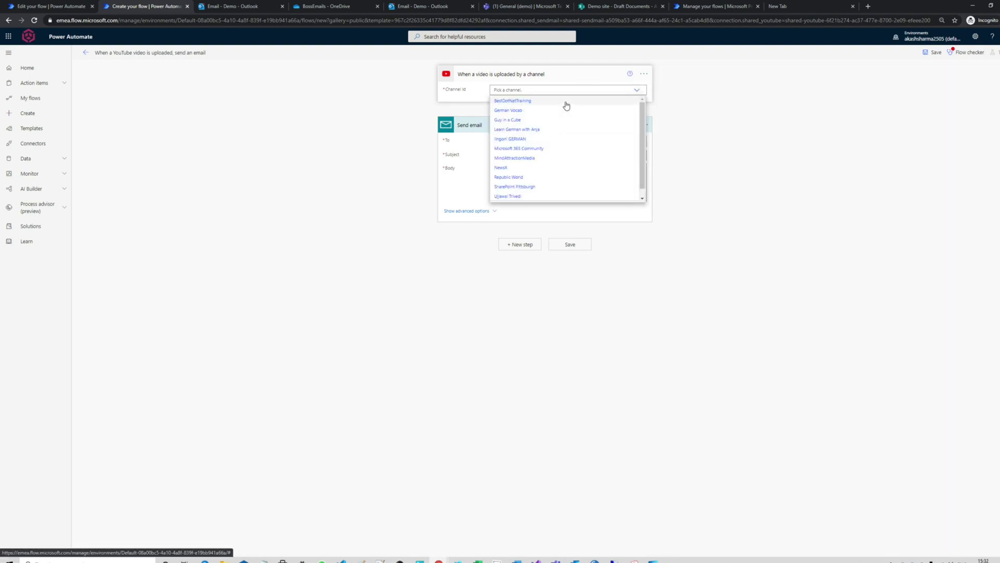
click(567, 105)
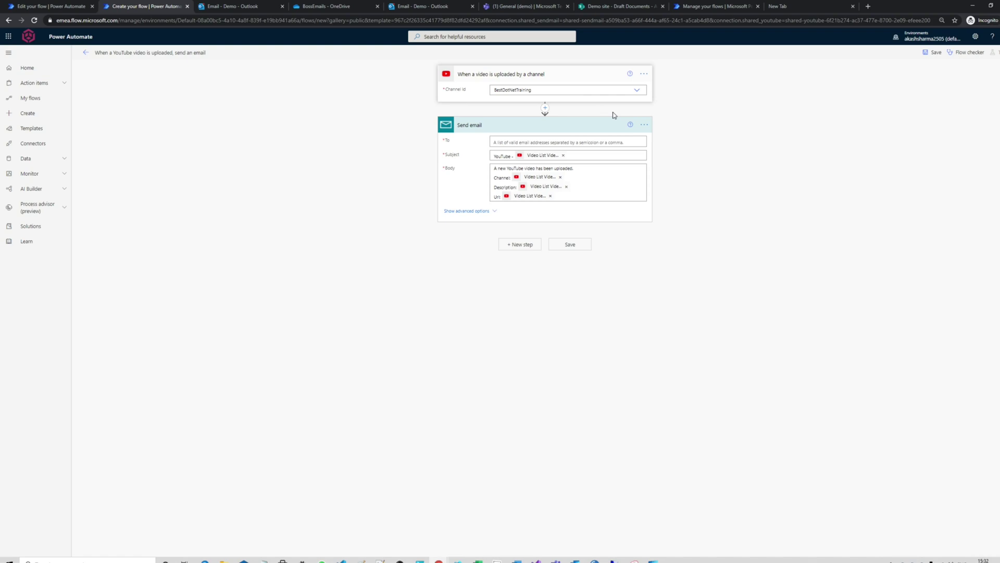
click(590, 143)
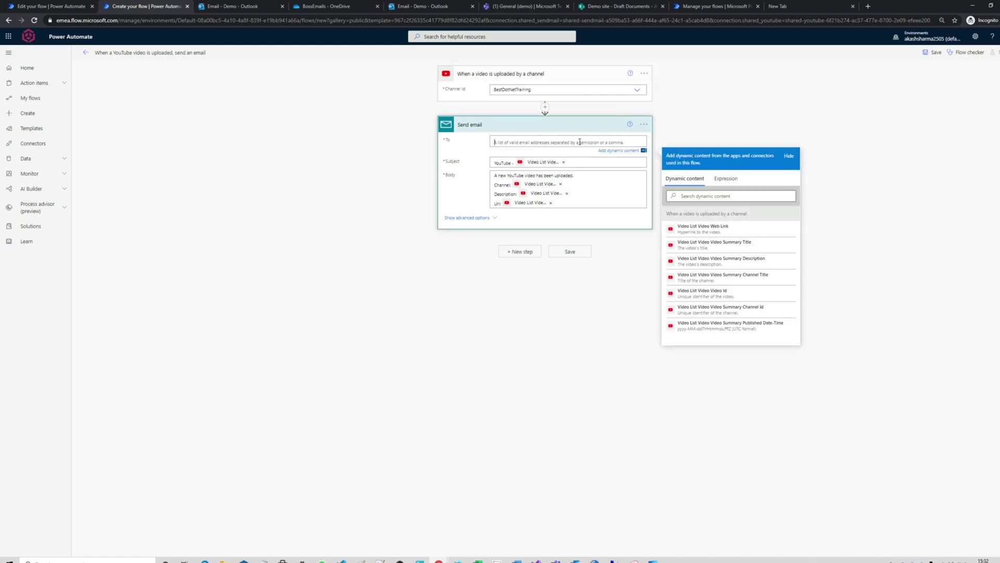
text(demo)
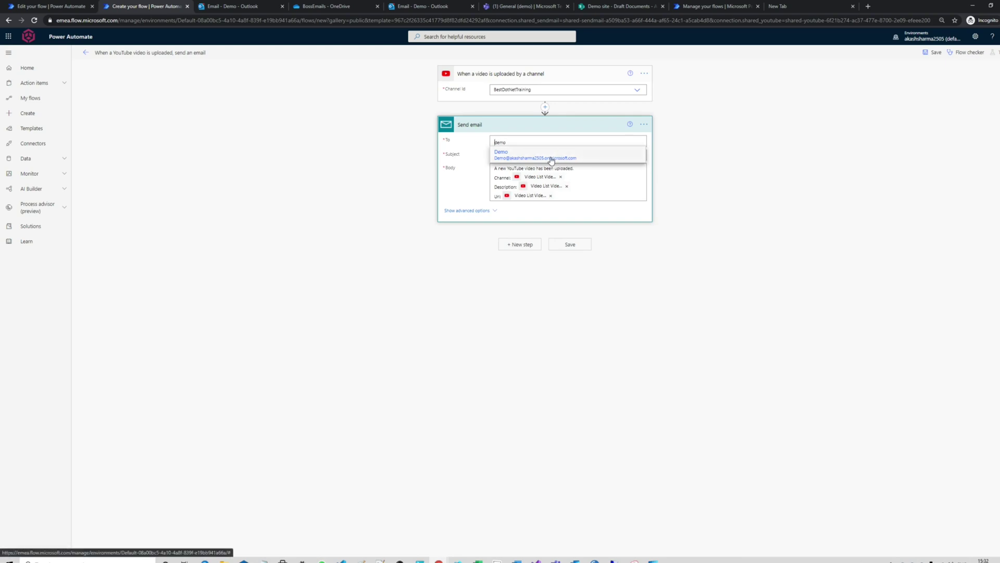
Address the email to Demo and add Title, Summary and published Date video tokens to the body
click(560, 159)
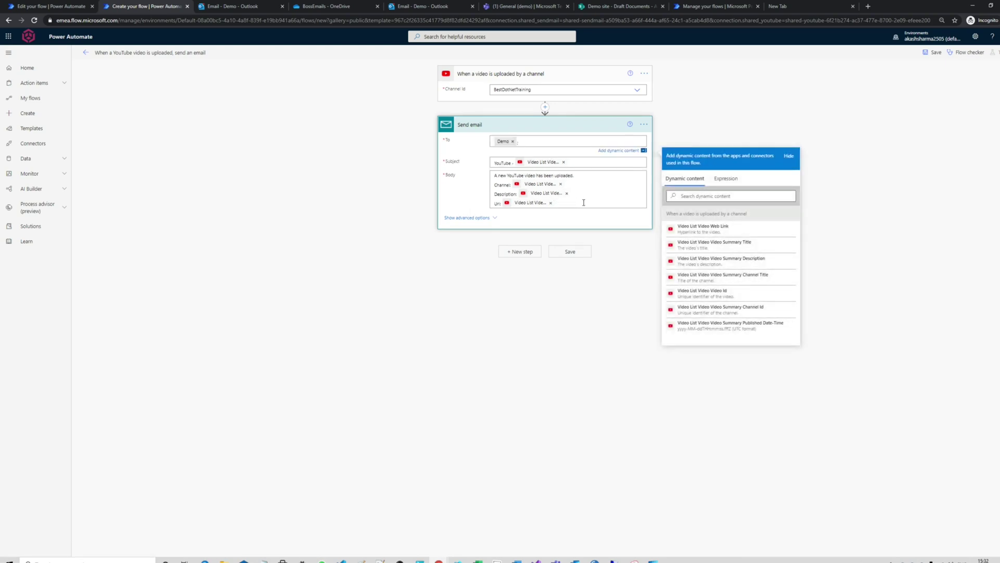
click(584, 203)
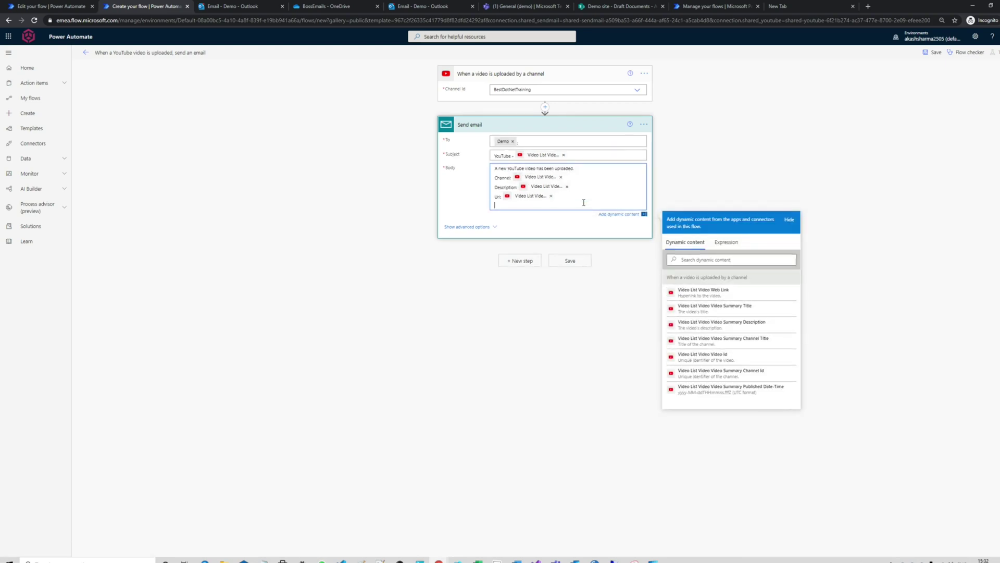
text(Title:)
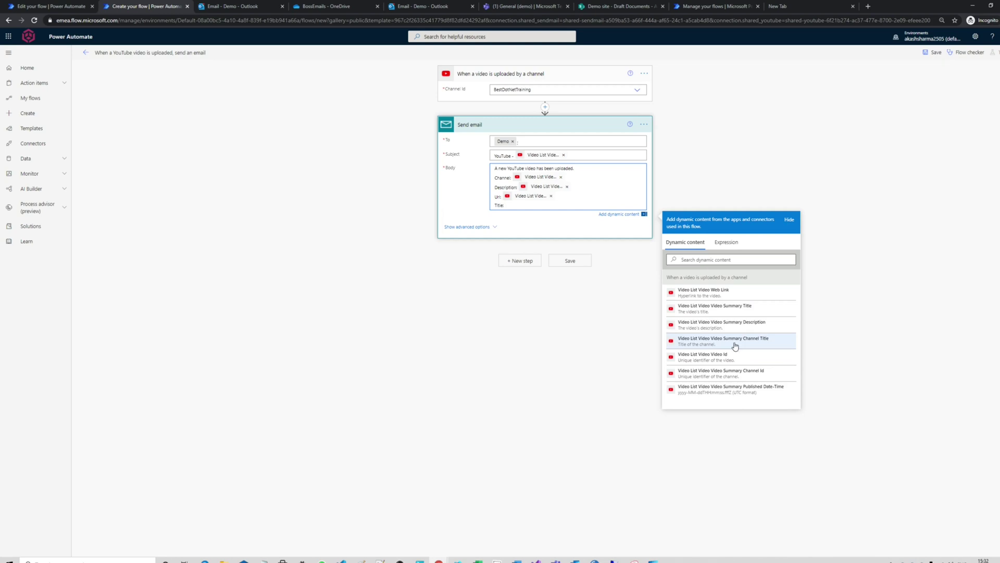
click(735, 345)
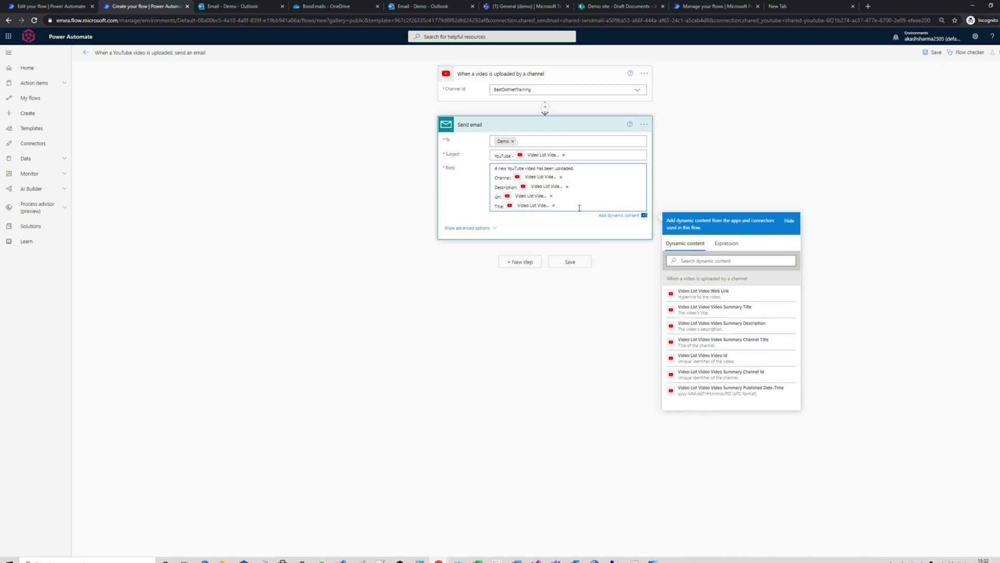
key(Return)
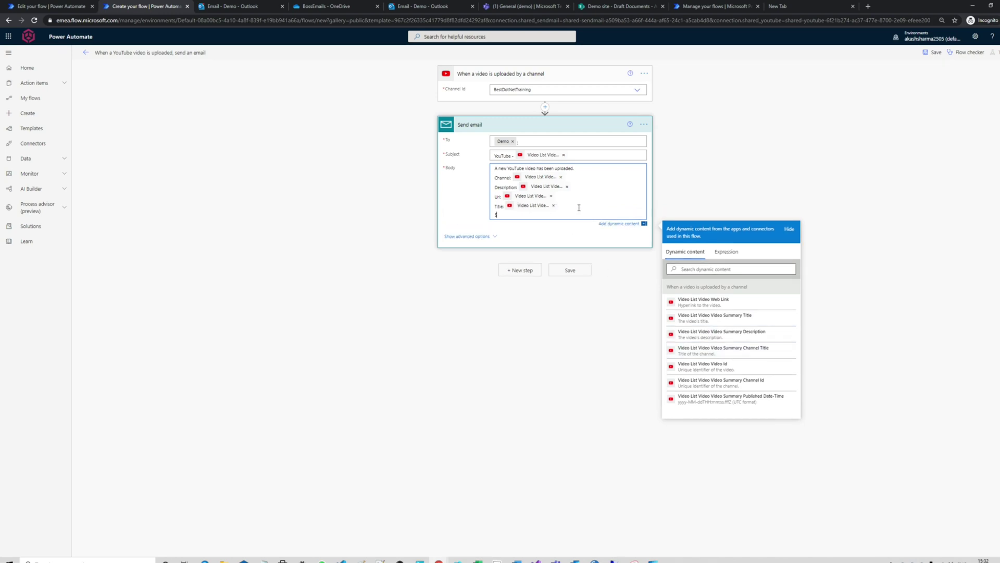
text(ummary:)
click(716, 318)
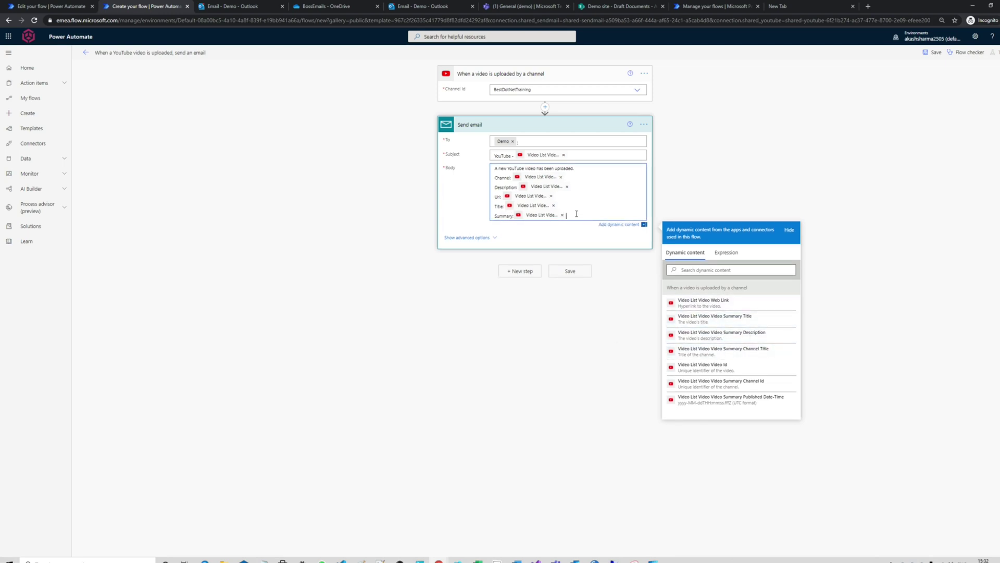
key(Return)
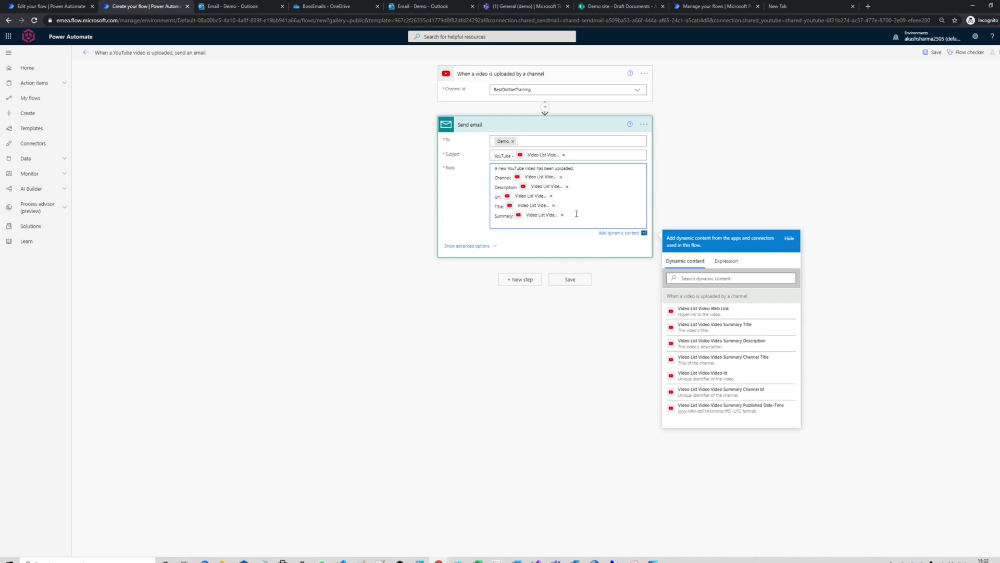
text(Date:)
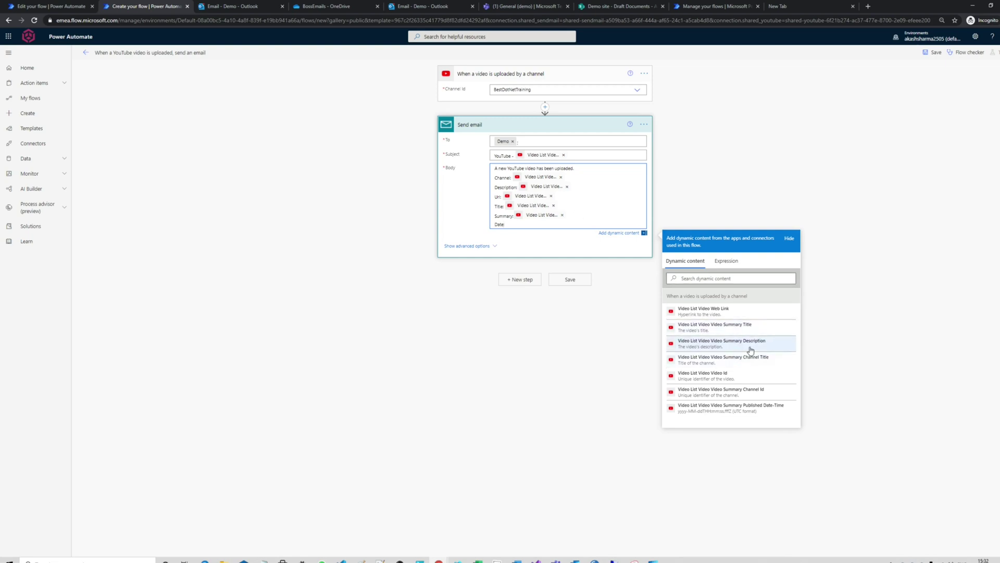
click(745, 411)
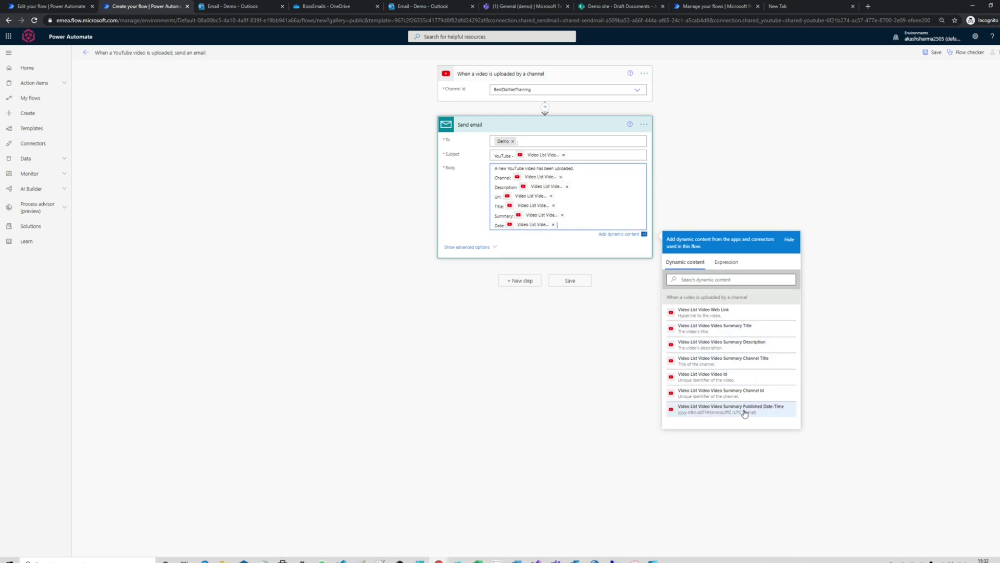
Save the YouTube-to-email flow
click(573, 281)
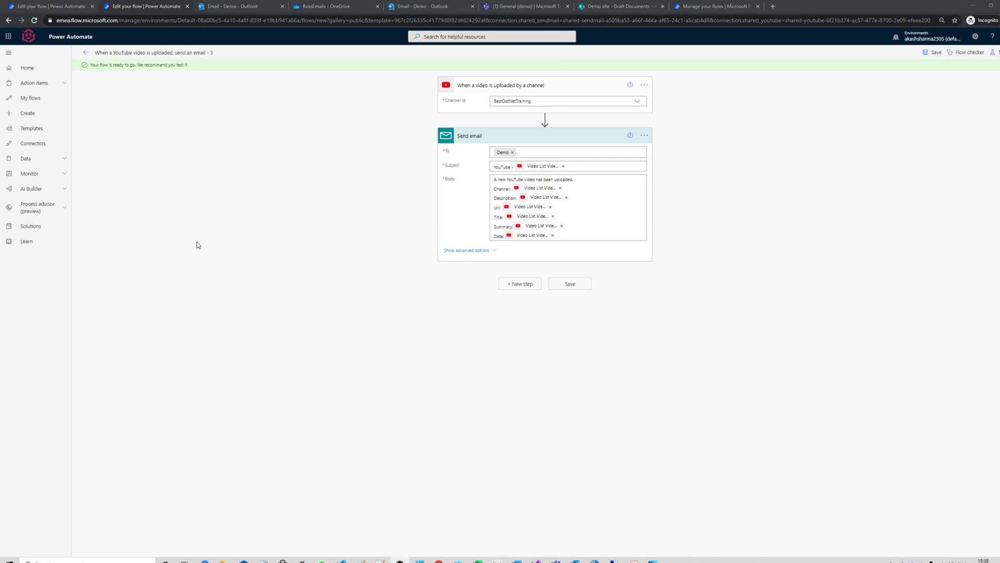
Go to Templates and confirm leaving the flow editor
click(24, 129)
key(Return)
scroll(536, 300, down, 1)
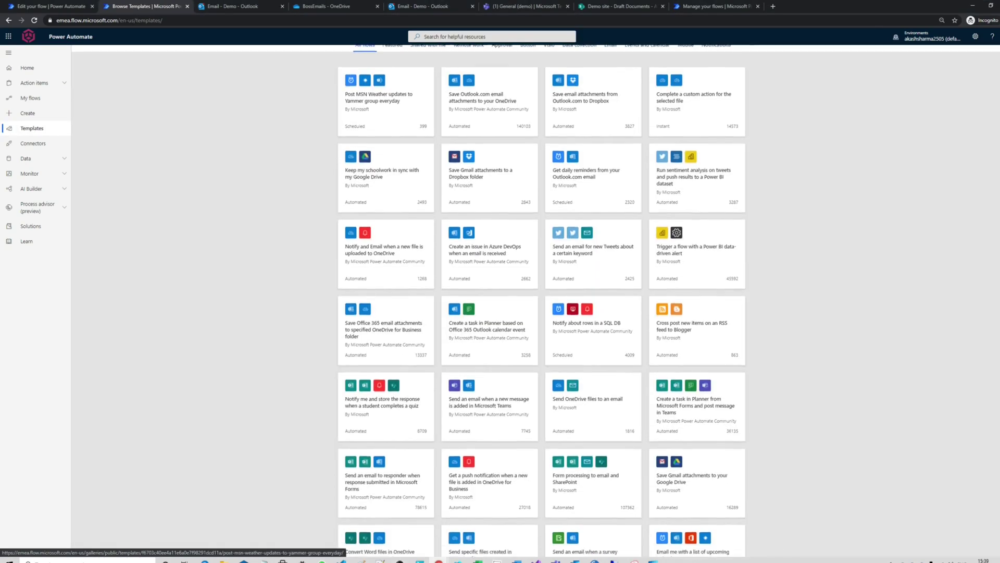
scroll(536, 300, down, 1)
scroll(537, 300, down, 1)
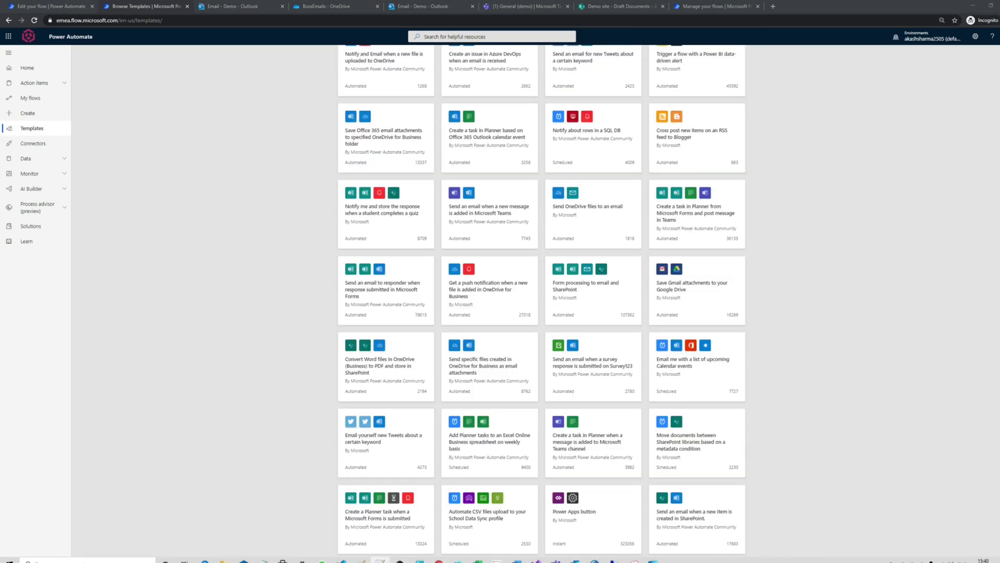